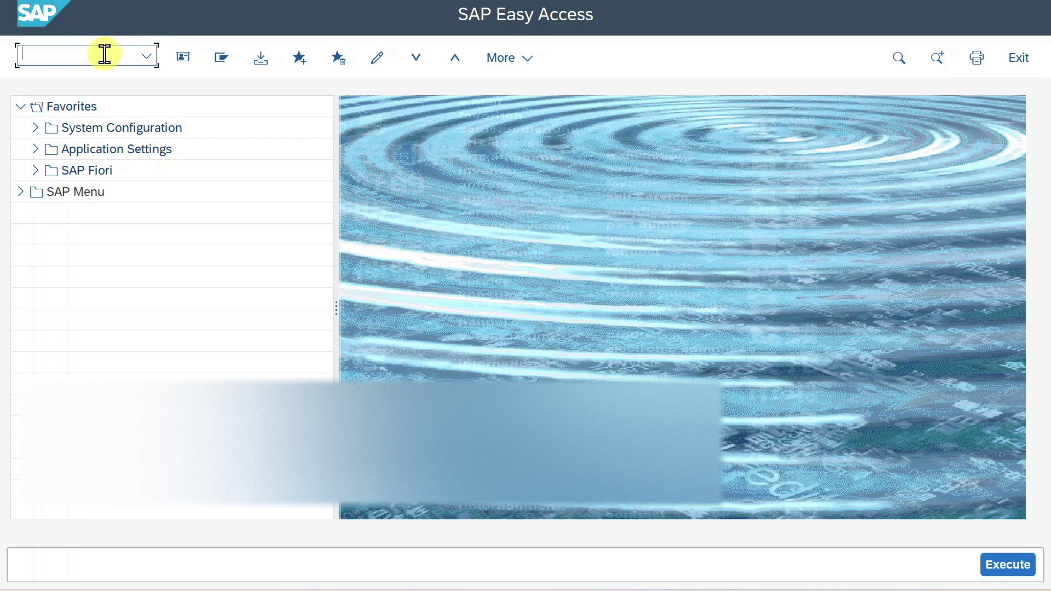
Start transaction BP, search business partners, and open partner 123.
text(bp)
key(Return)
click(247, 253)
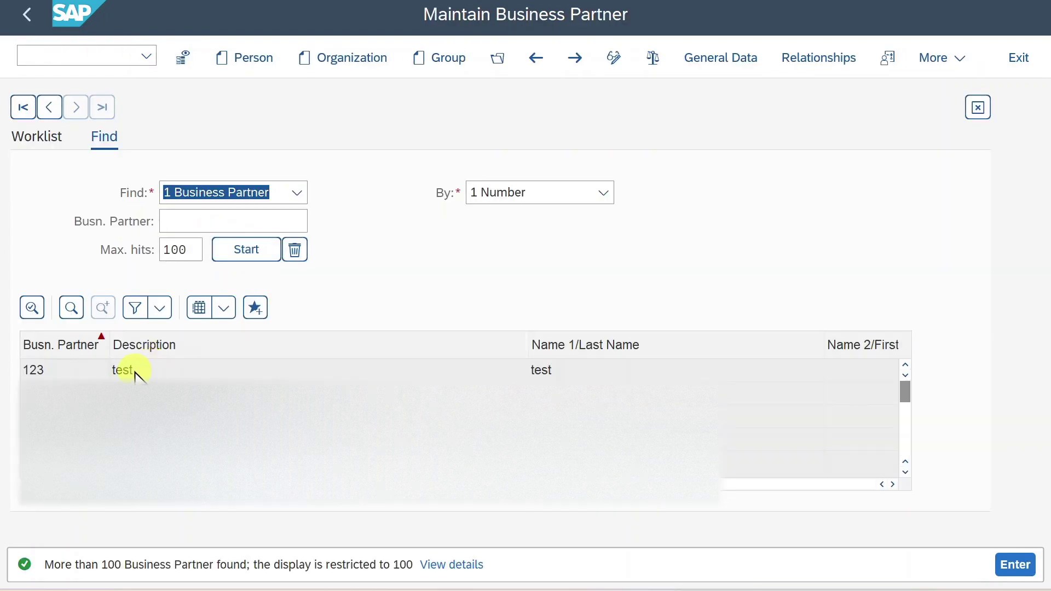
double_click(134, 370)
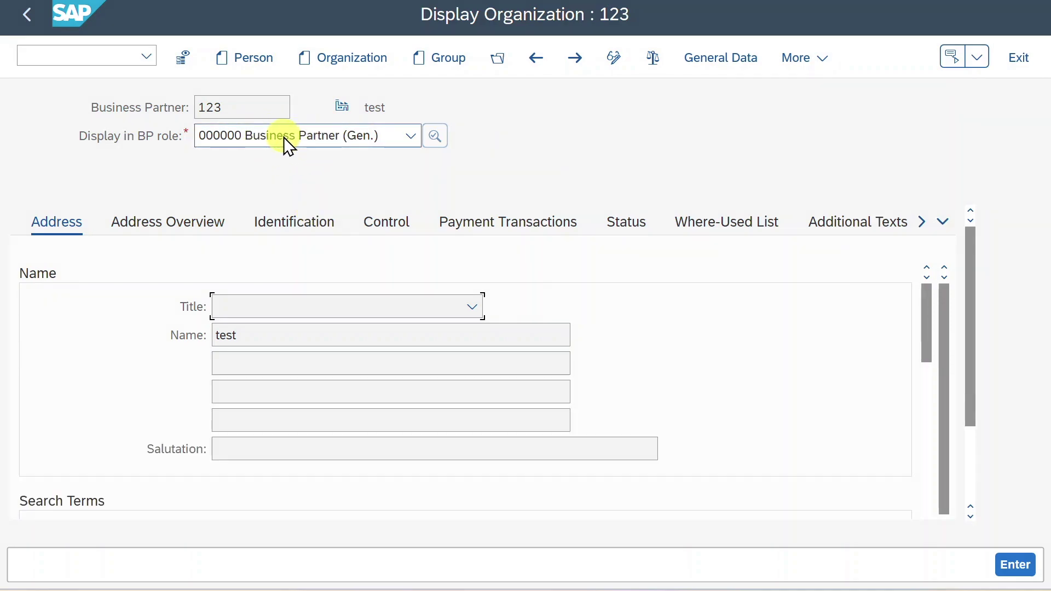
Show partner 123's Identification tab down to its empty industries table.
click(318, 224)
scroll(272, 366, down, 10)
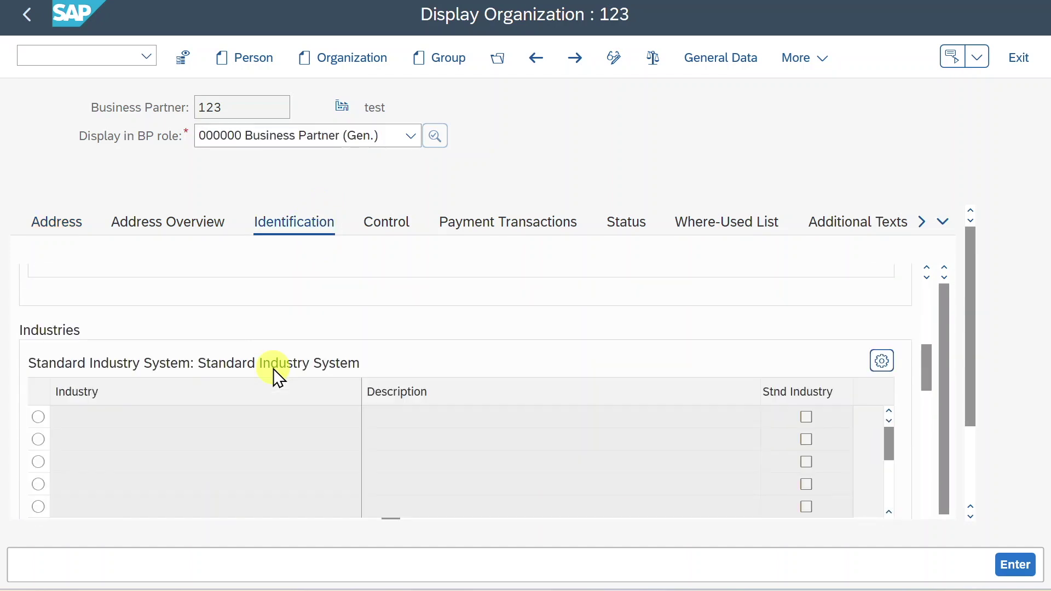
scroll(274, 369, down, 2)
click(141, 331)
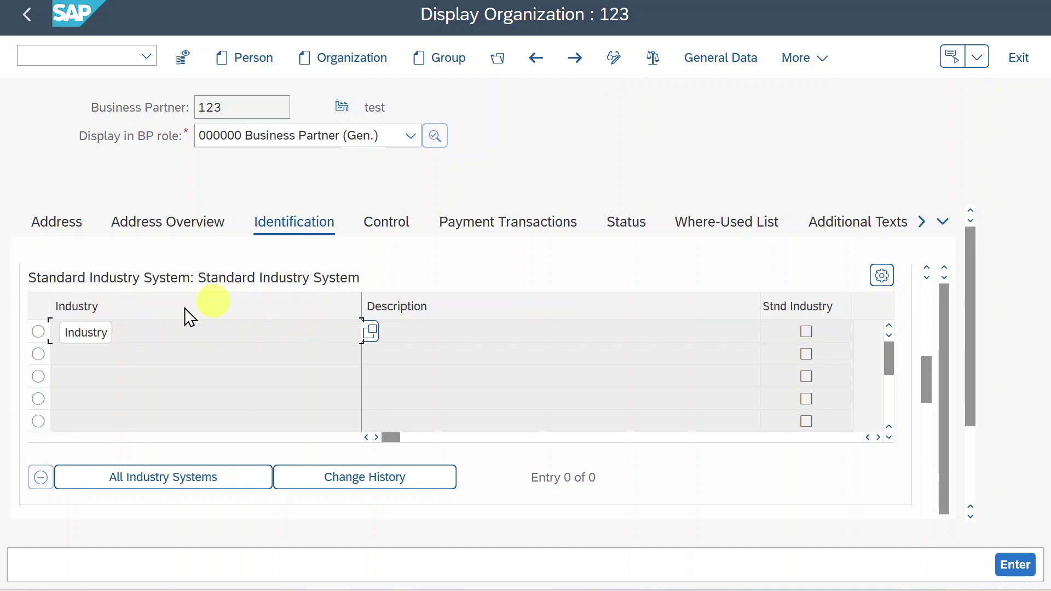
click(122, 58)
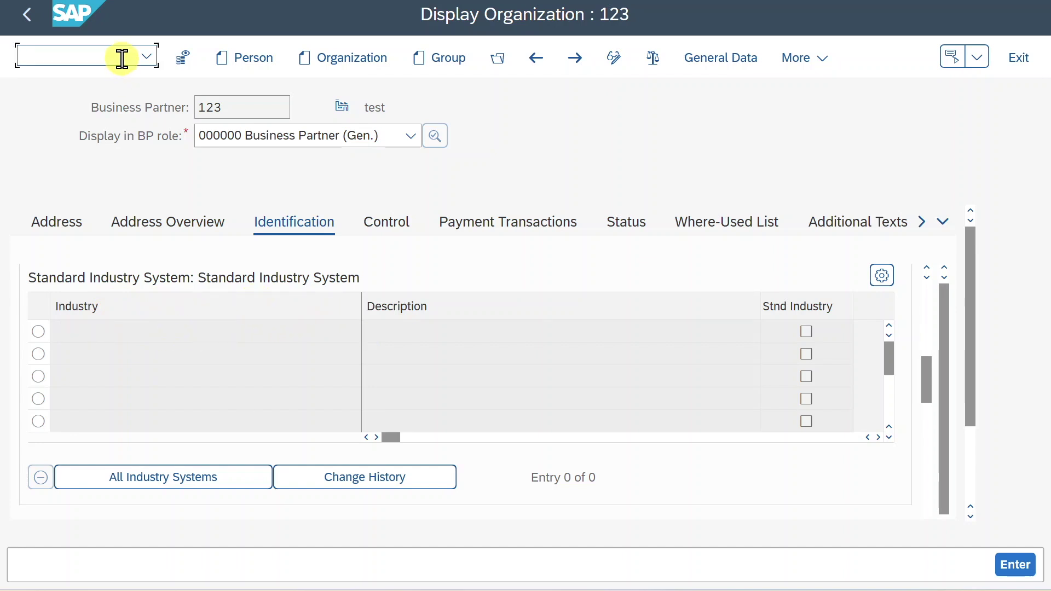
Launch /NSPRO and open the SAP Reference IMG.
text(/NSPRO)
key(Return)
click(256, 54)
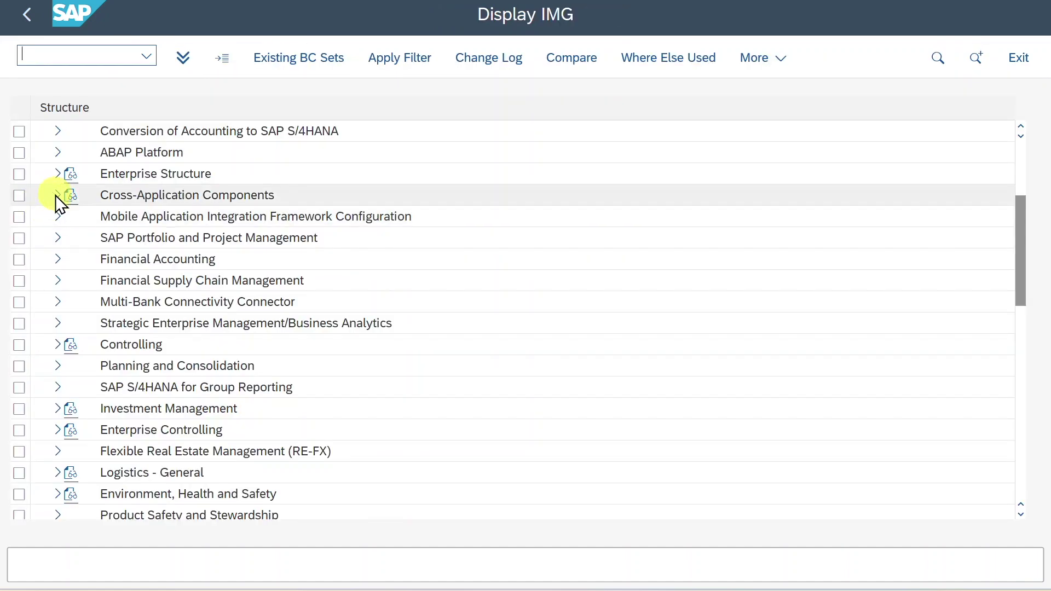
Expand Cross-Application Components > SAP Business Partner > Business Partner > Organizations and run Maintain Industry Systems and Industries.
click(57, 195)
scroll(305, 284, down, 3)
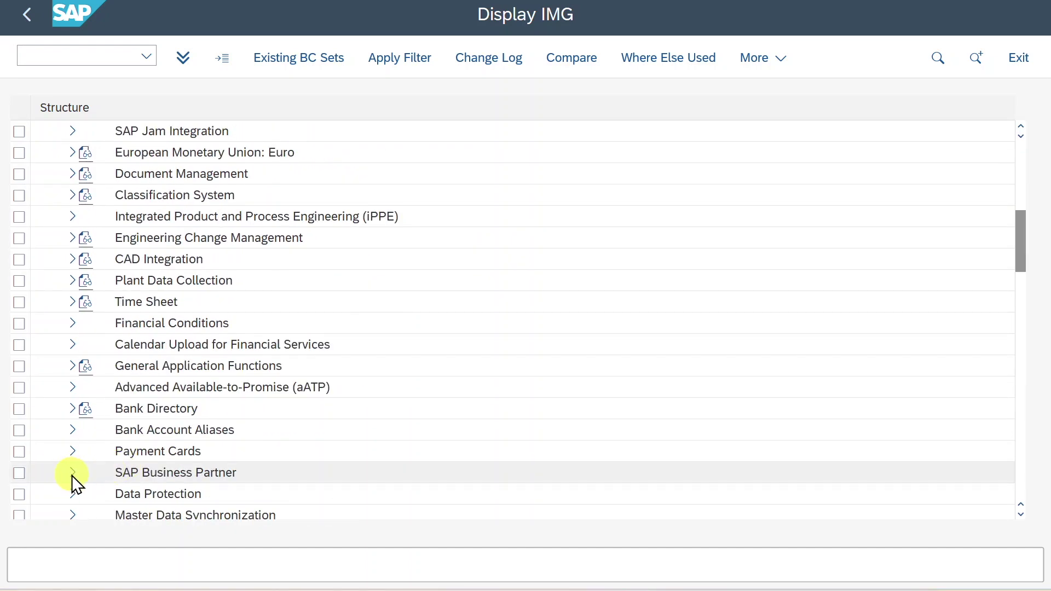
click(72, 476)
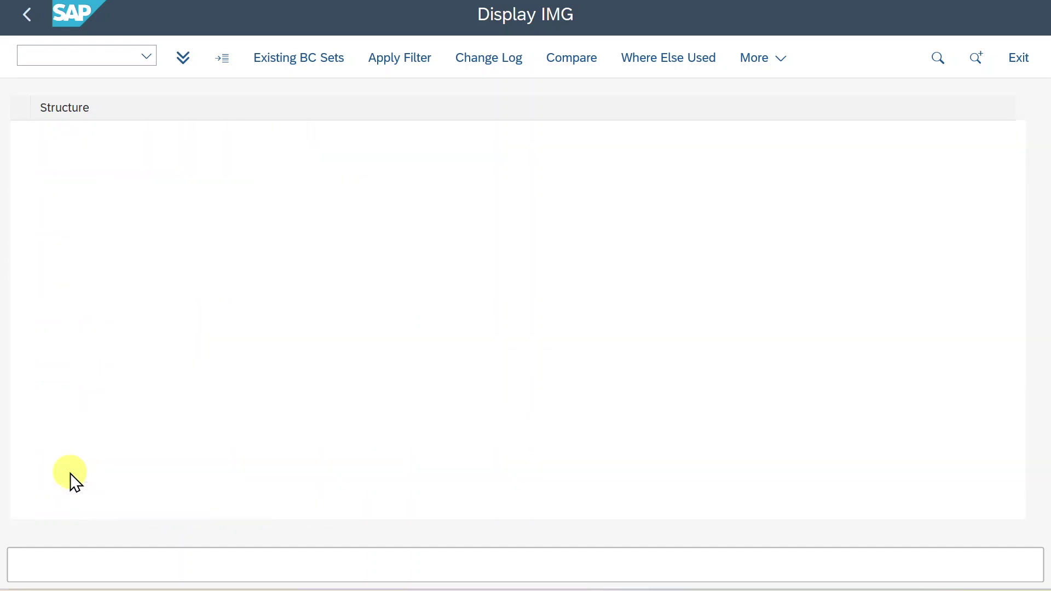
click(86, 323)
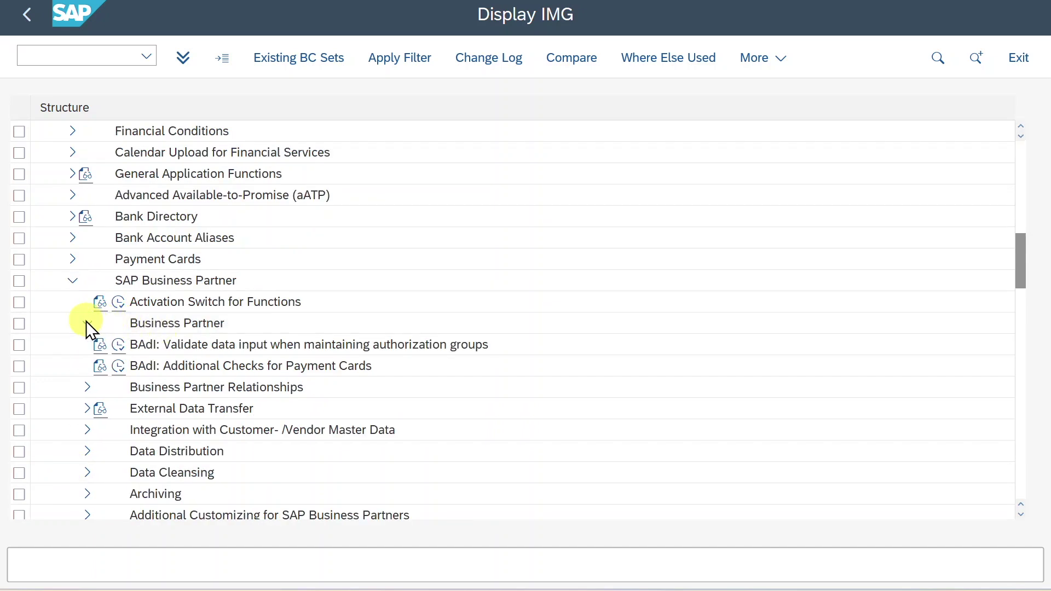
click(102, 388)
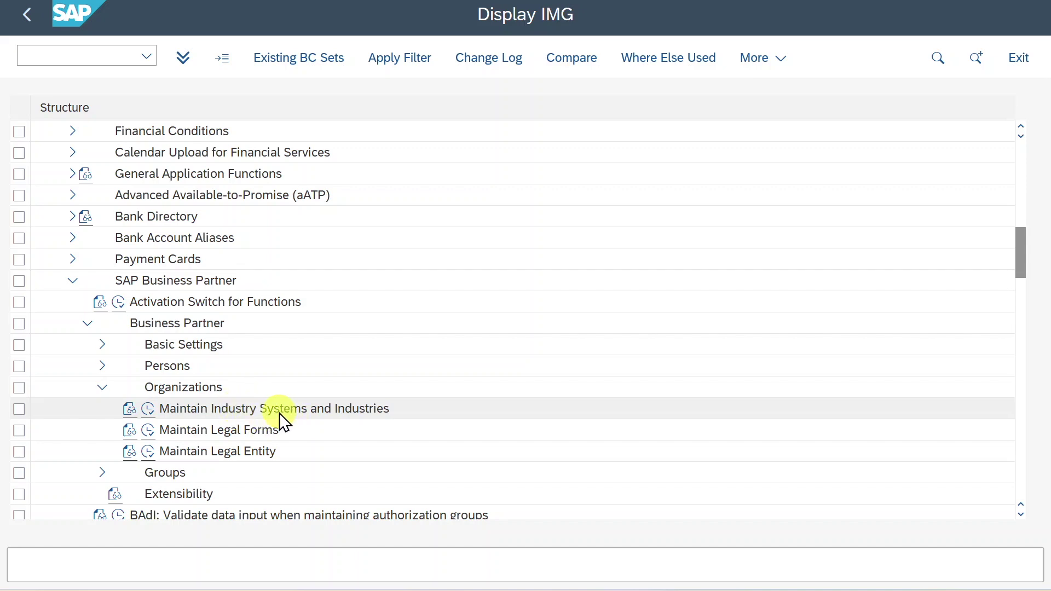
click(148, 408)
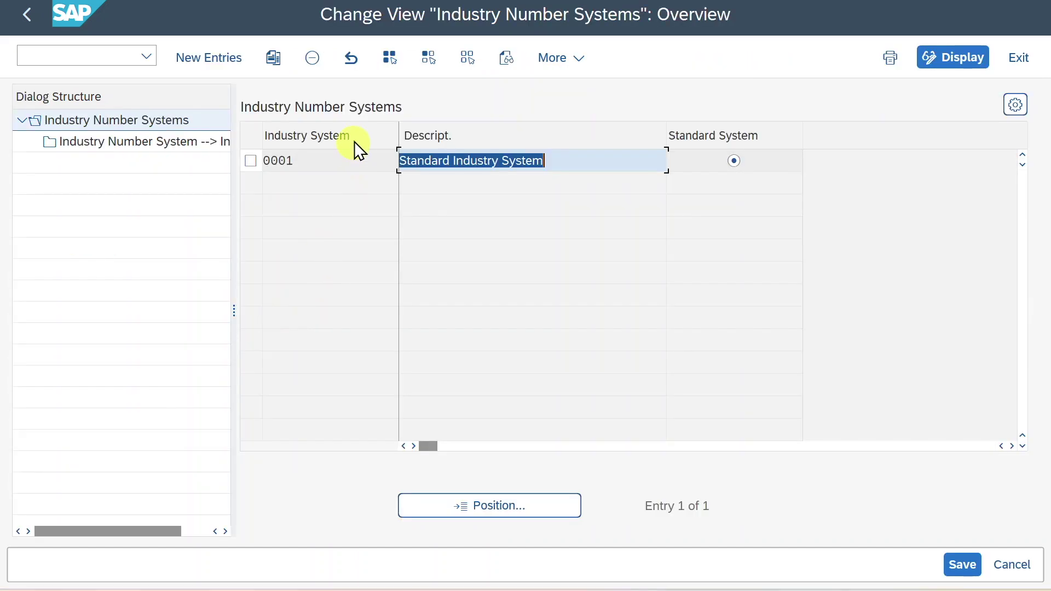
Inspect industry system 0001 and its description, Standard Industry System.
click(307, 162)
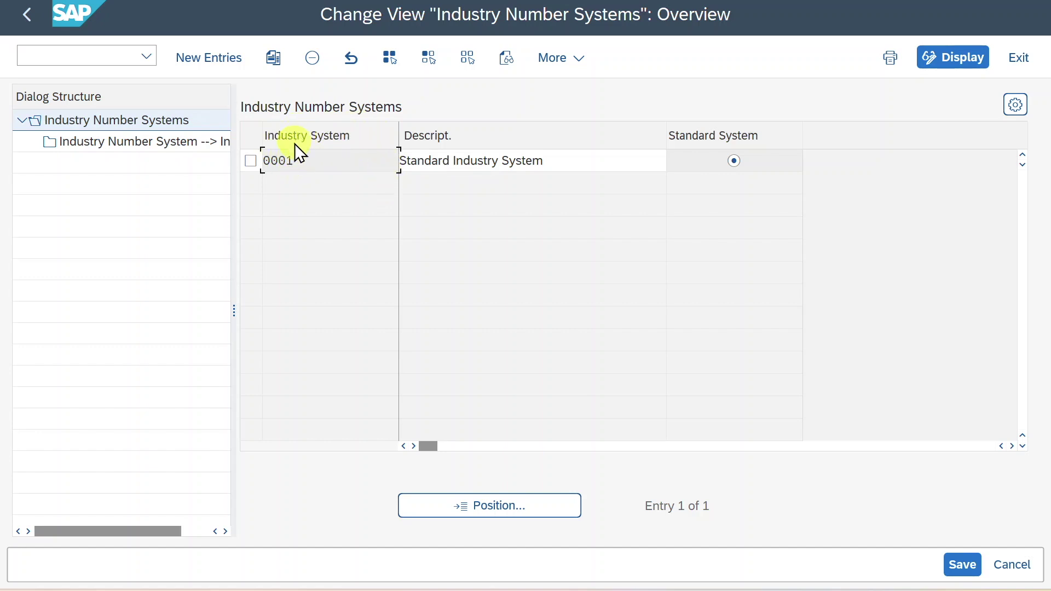
key(Tab)
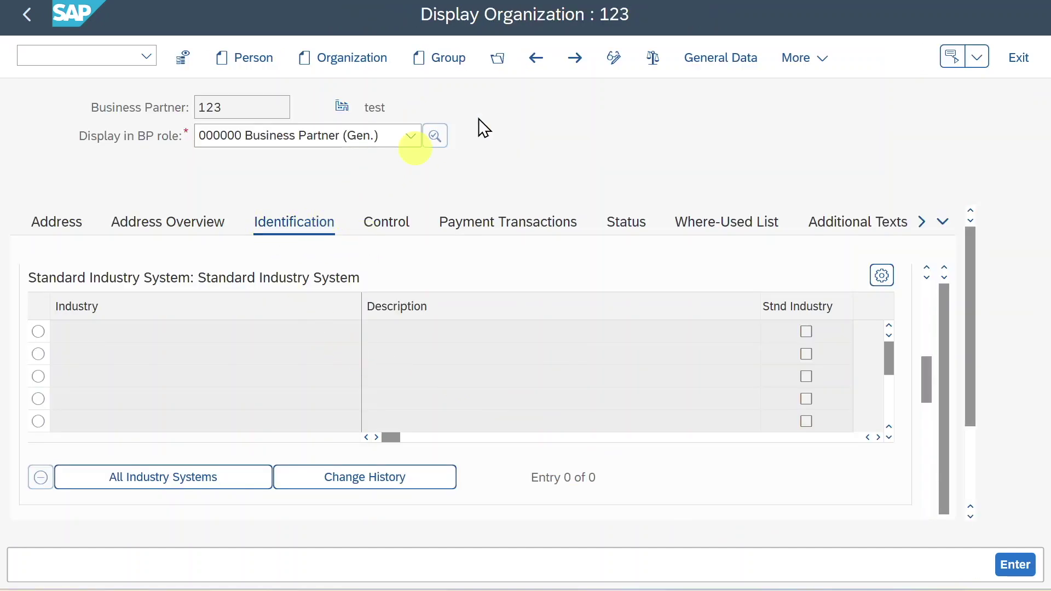
Switch partner 123 to change mode and show industries from all industry systems.
click(614, 58)
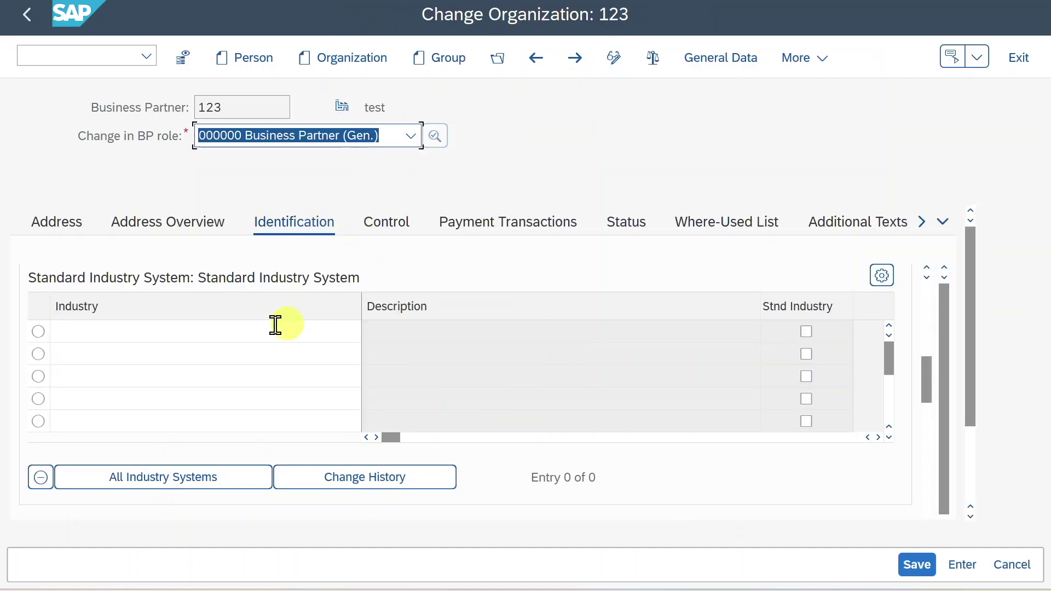
click(175, 331)
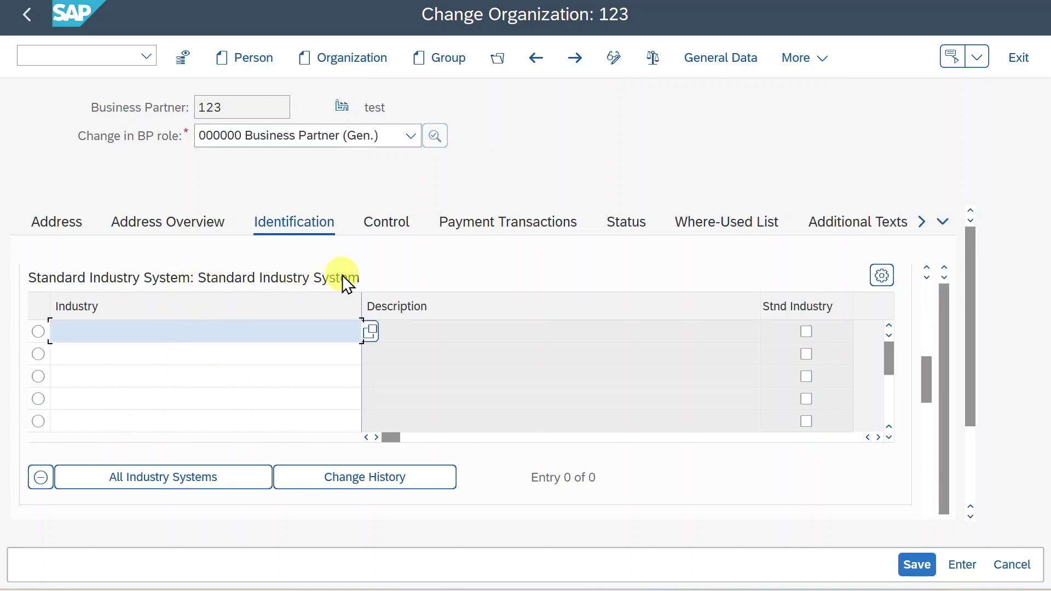
click(174, 474)
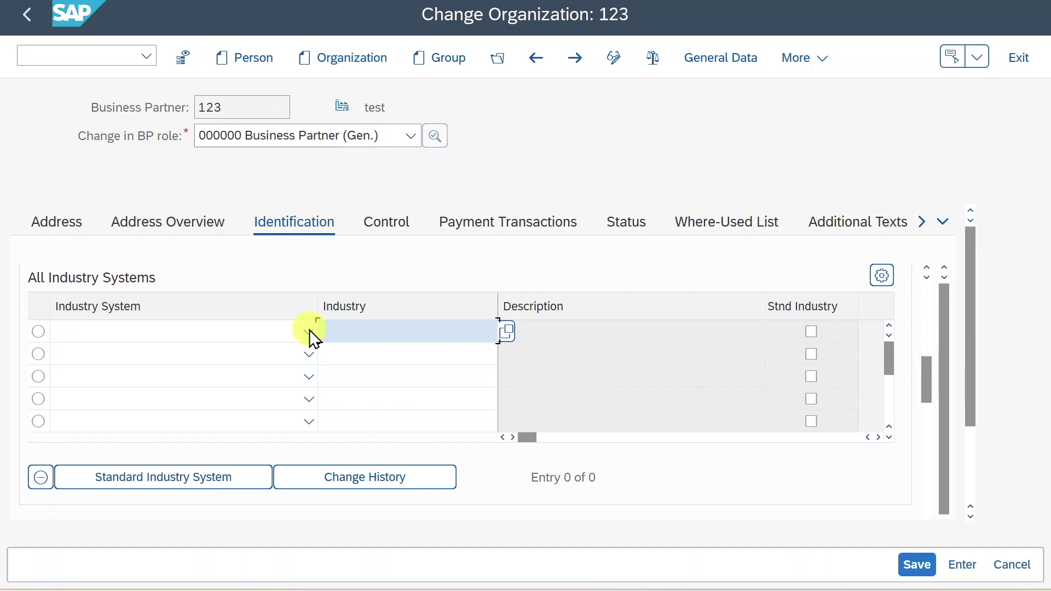
Look through the first row's Industry System list and Industry lookup, closing without a choice.
click(309, 331)
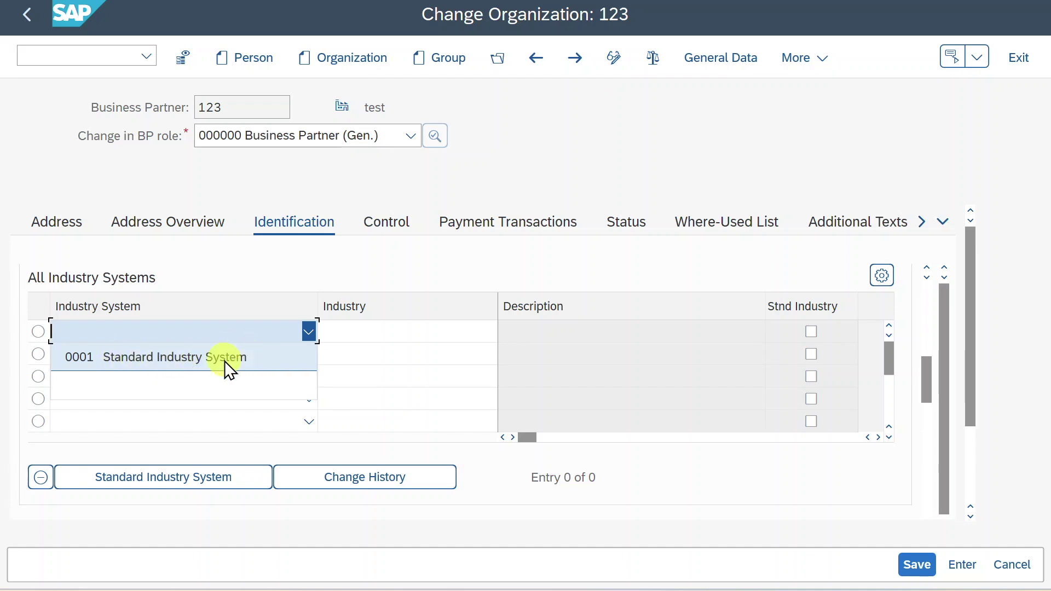
click(406, 331)
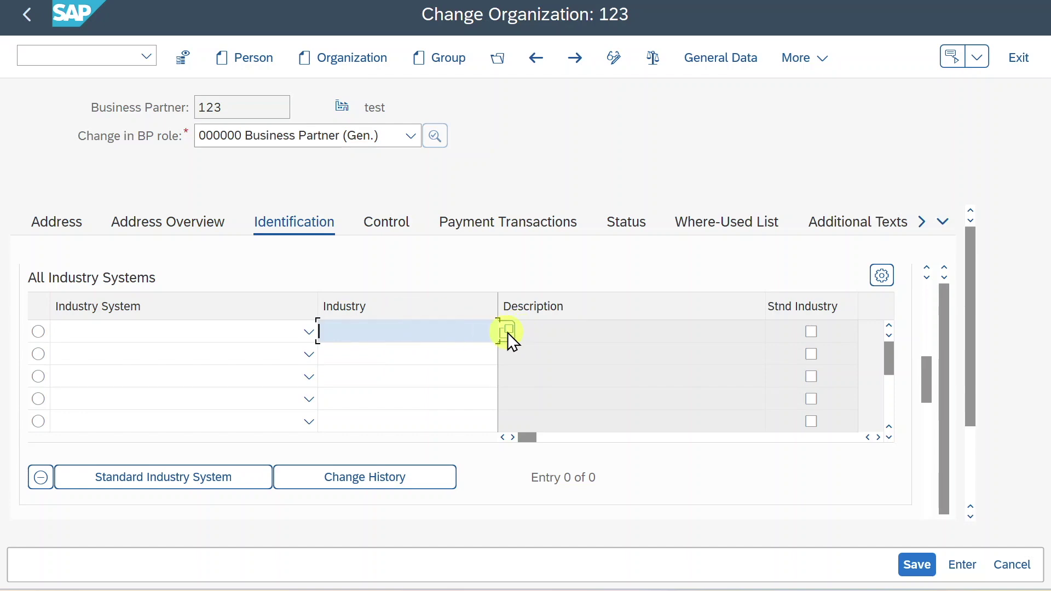
click(507, 331)
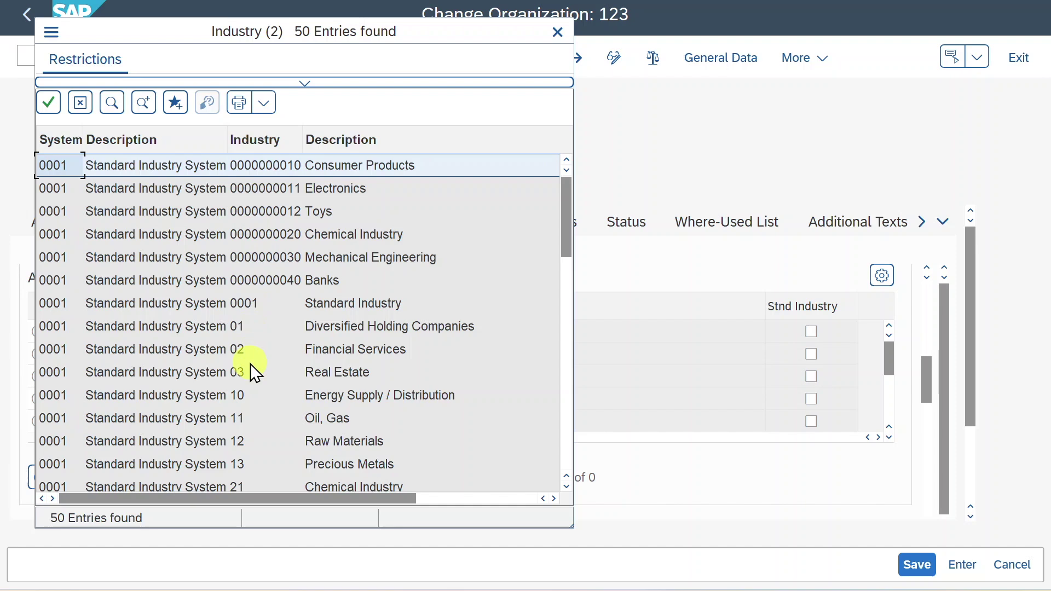
click(557, 31)
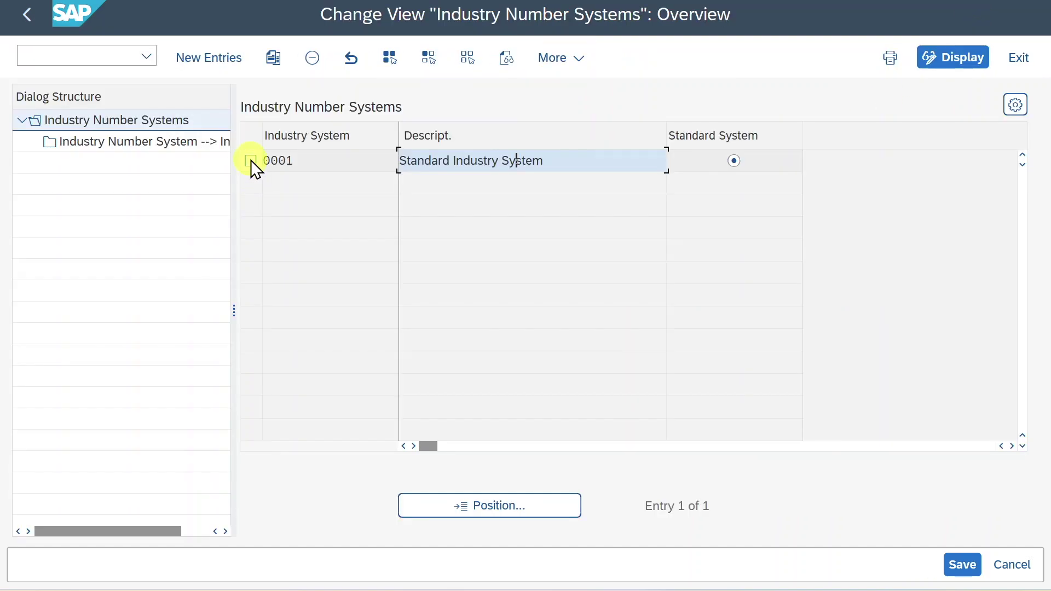
Open the industries list belonging to industry system 0001.
click(251, 160)
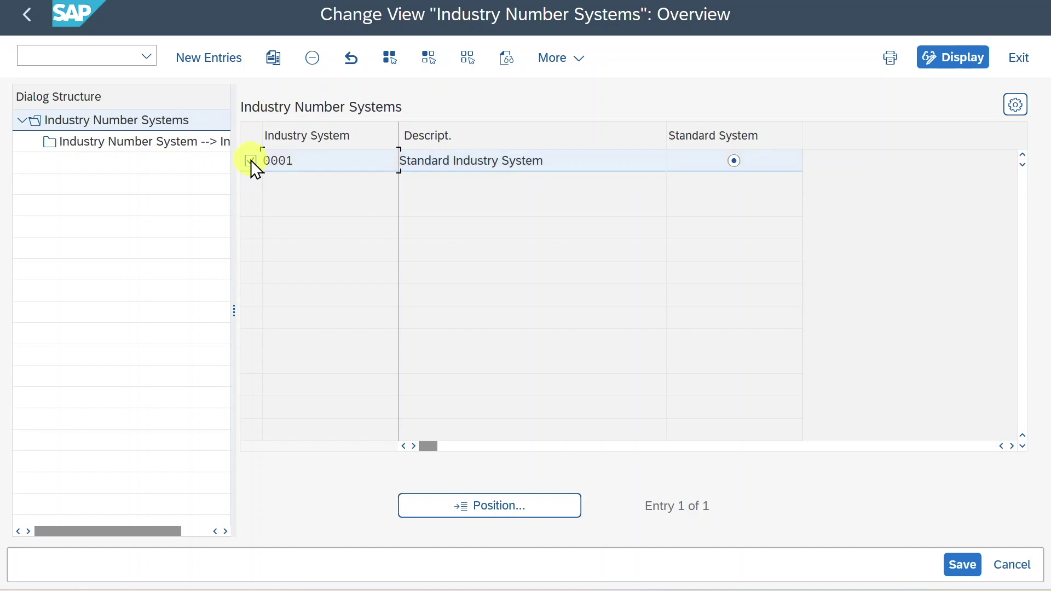
click(176, 148)
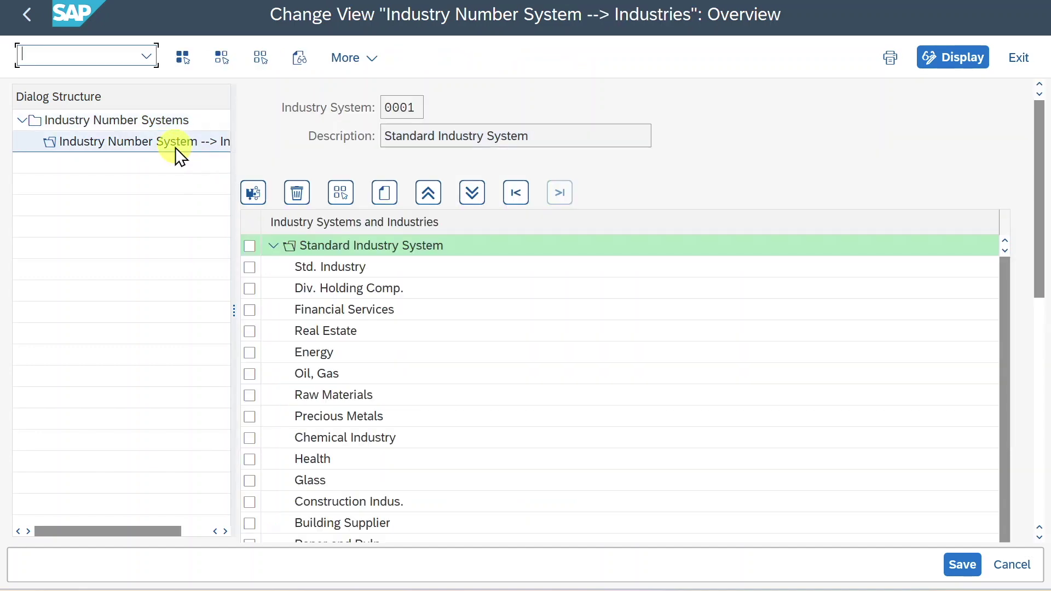
drag(233, 247, 291, 246)
scroll(537, 352, down, 6)
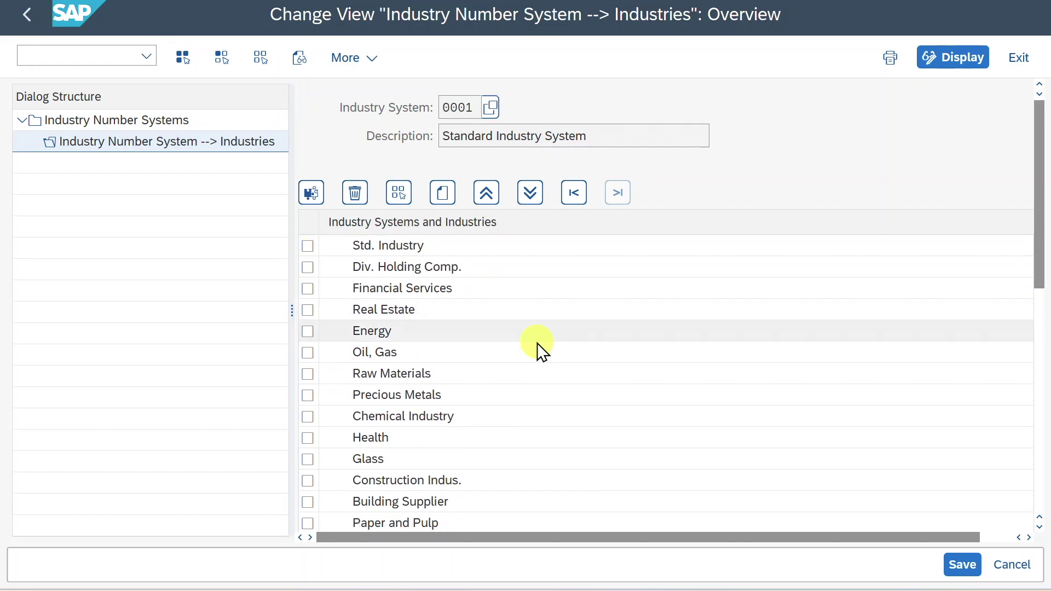
scroll(538, 350, down, 2)
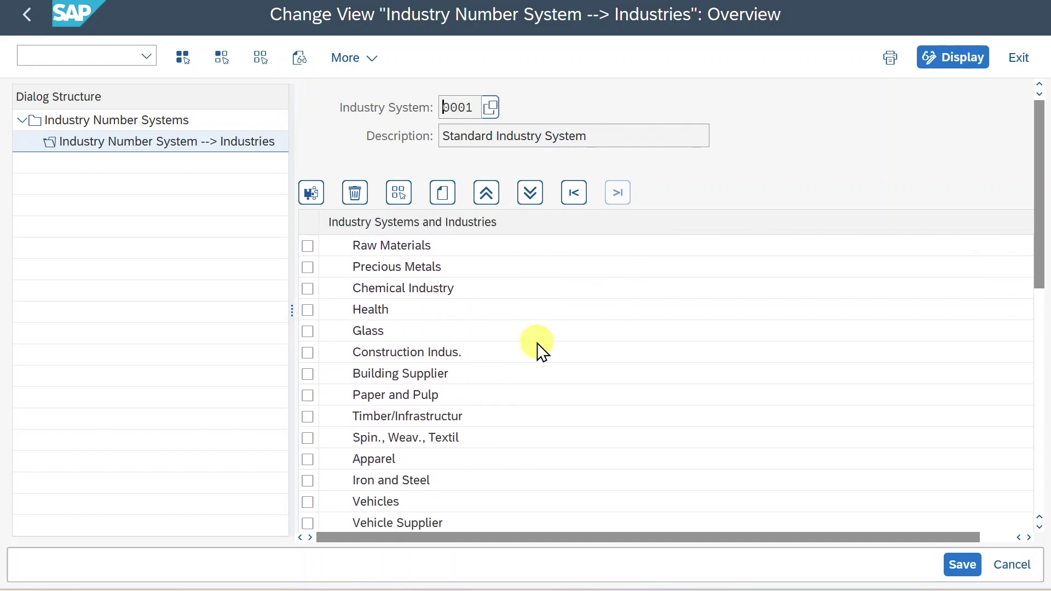
scroll(538, 350, up, 3)
scroll(538, 350, up, 4)
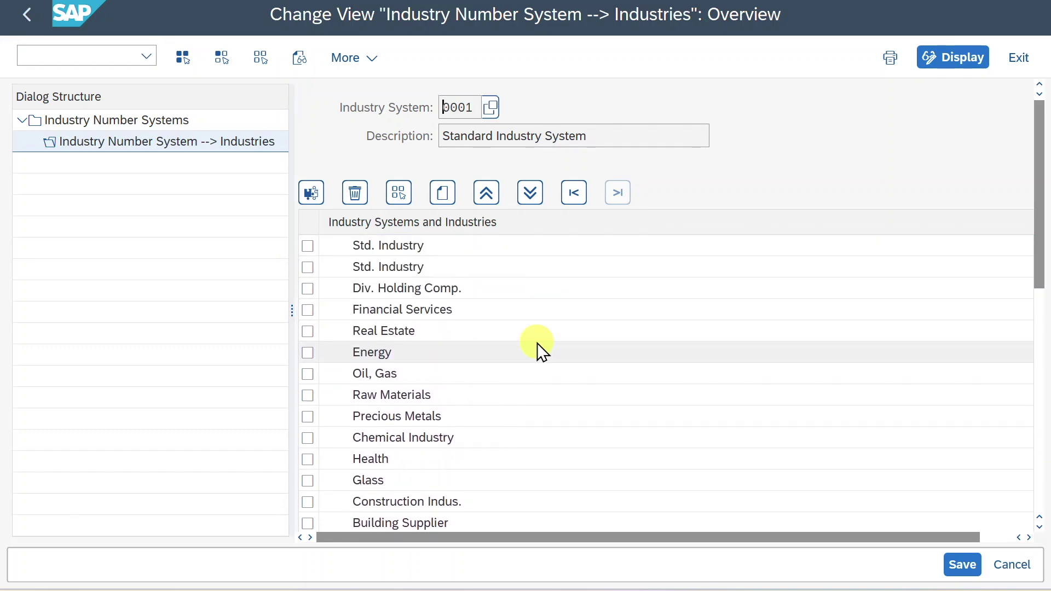
Create industry 14 with description Wood and short name Wood, then save it.
click(449, 195)
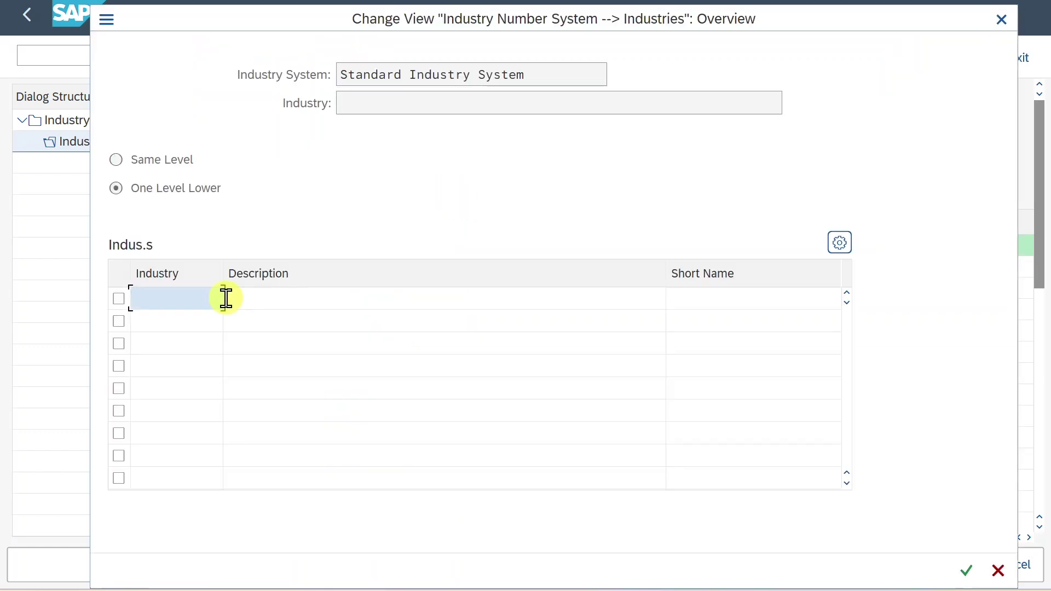
text(14)
click(363, 296)
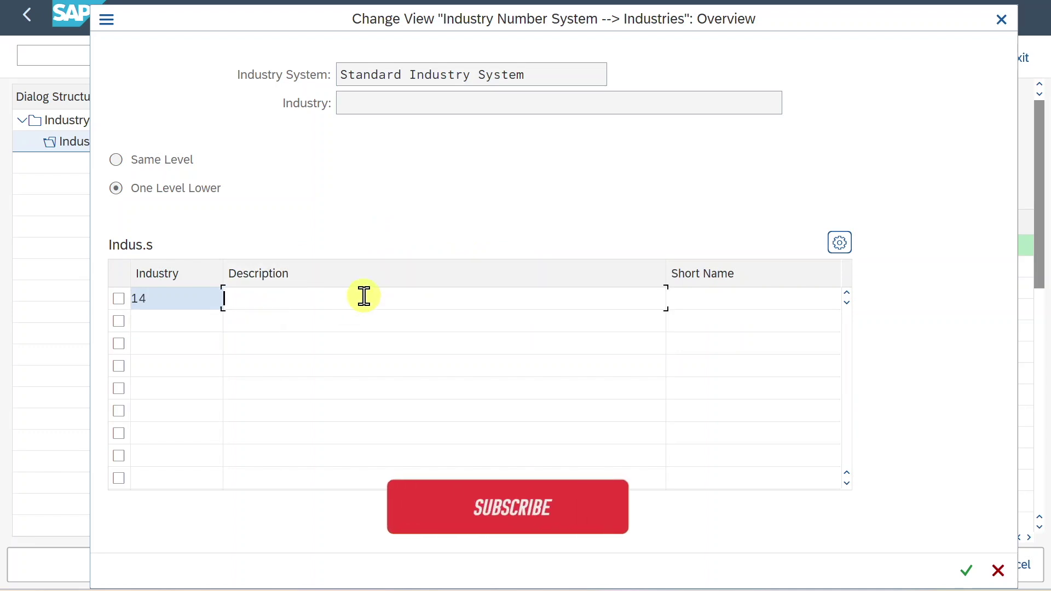
text(Wood)
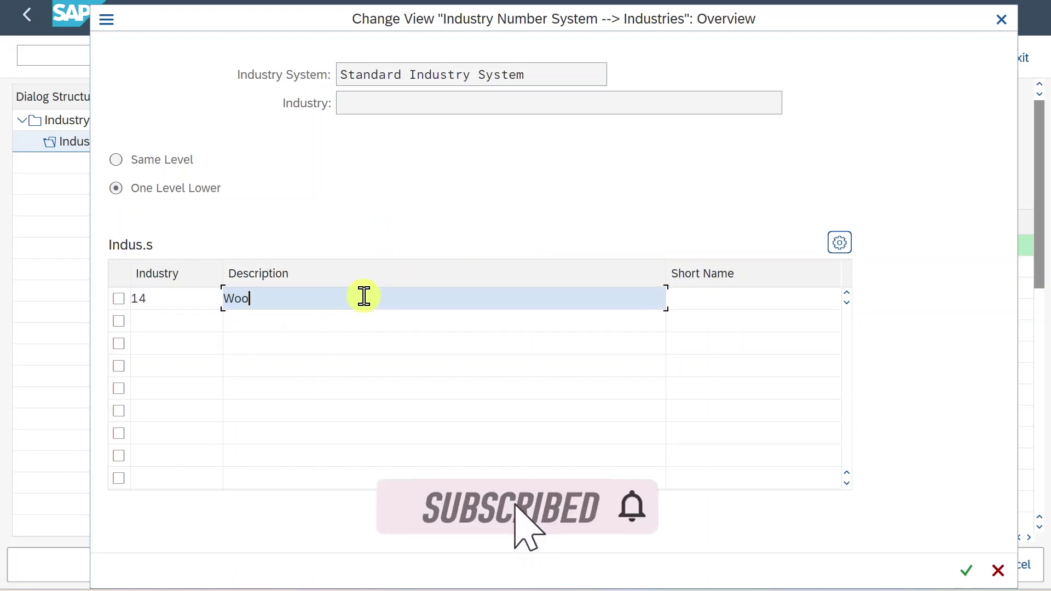
key(Tab)
text(Wood)
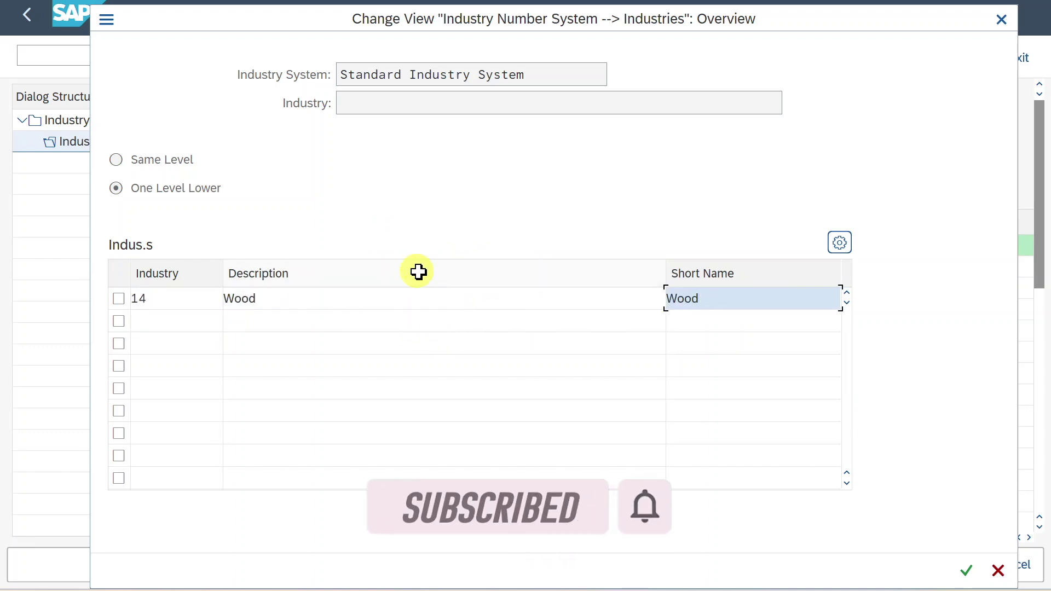
click(967, 572)
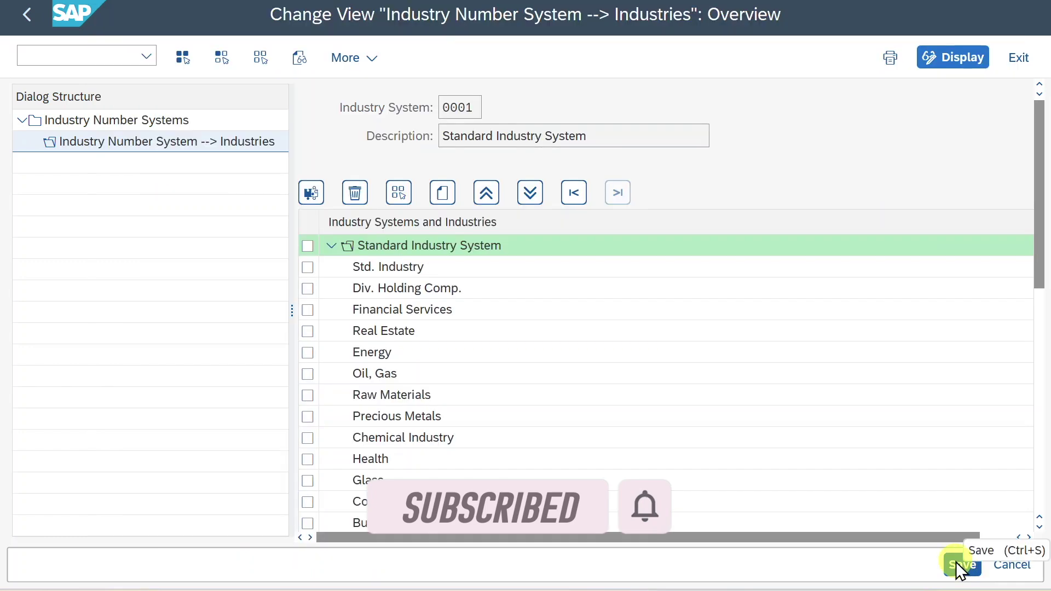
click(959, 564)
scroll(1033, 247, down, 3)
drag(1033, 246, 1034, 495)
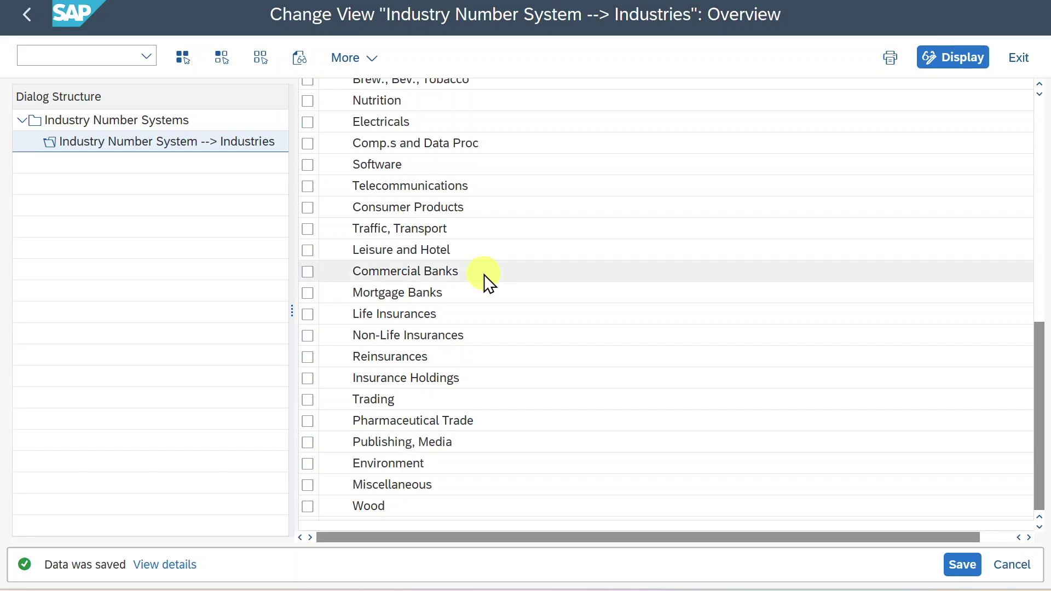
click(28, 21)
Collapse the SAP Business Partner and Cross-Application Components branches of the IMG.
click(29, 21)
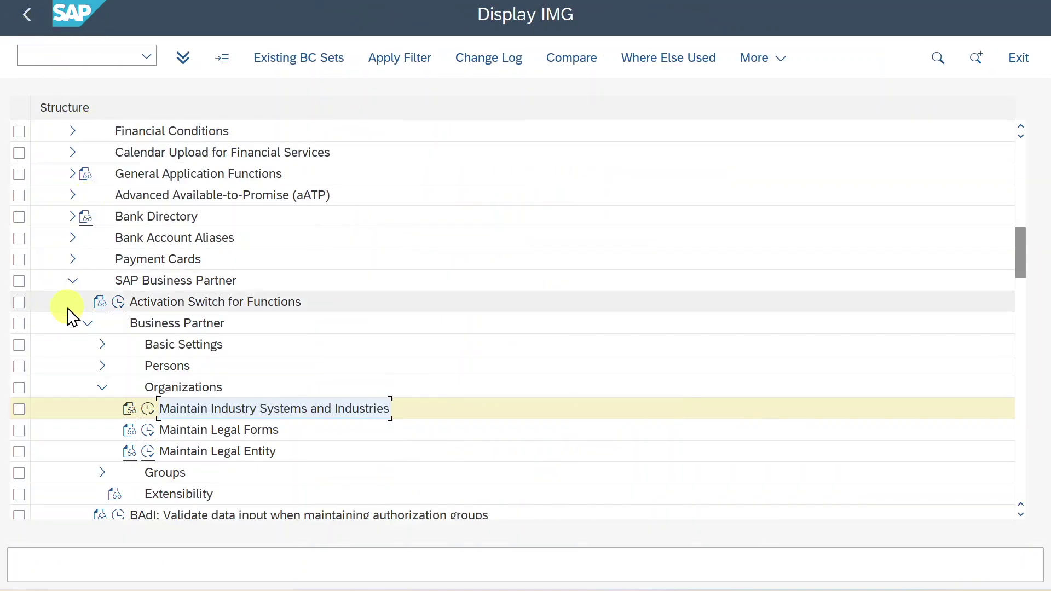
click(73, 280)
scroll(208, 328, up, 2)
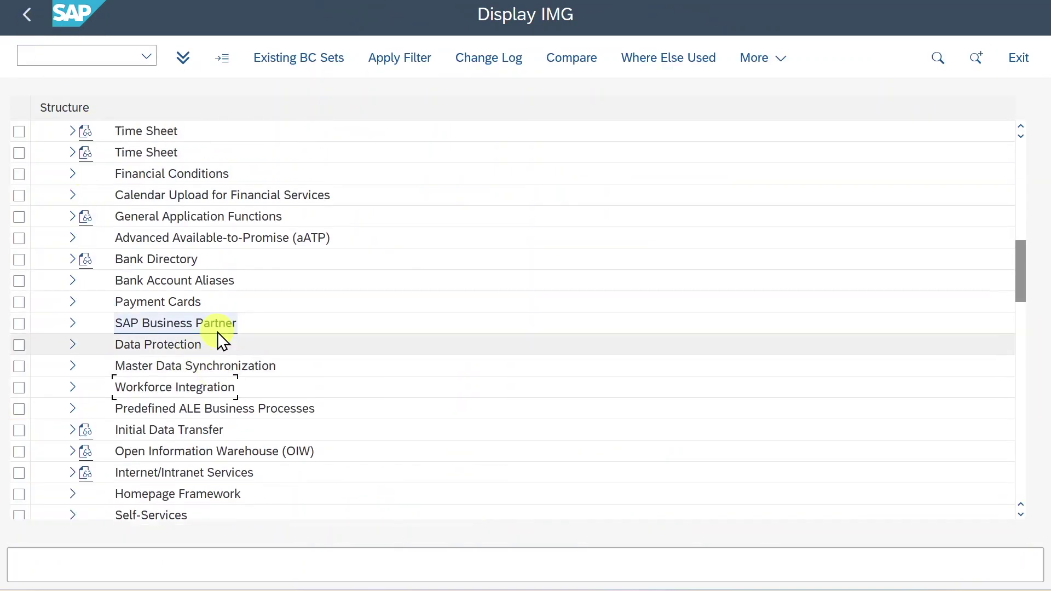
scroll(218, 331, up, 7)
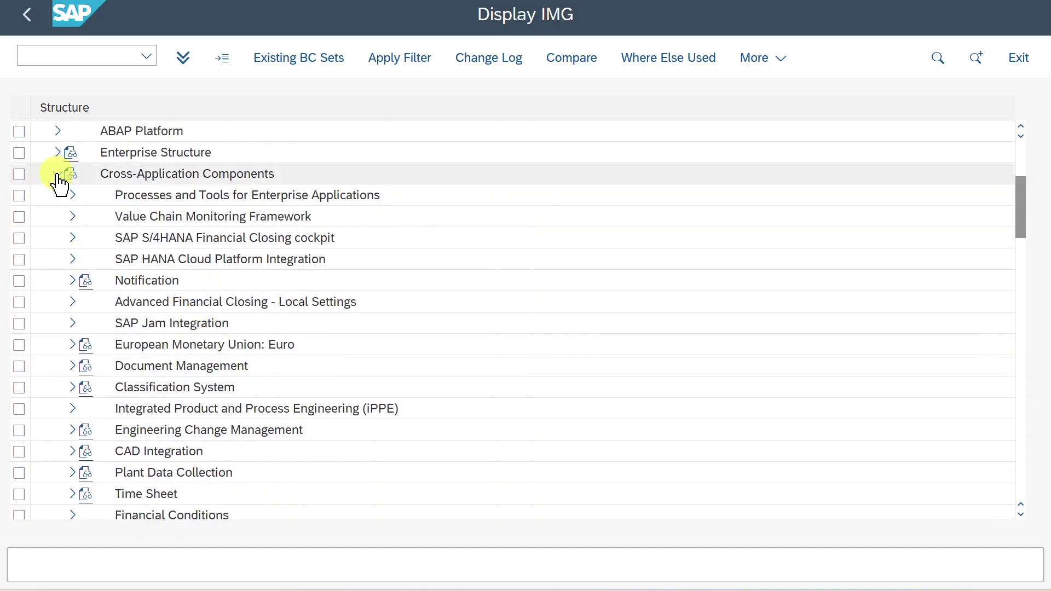
click(57, 174)
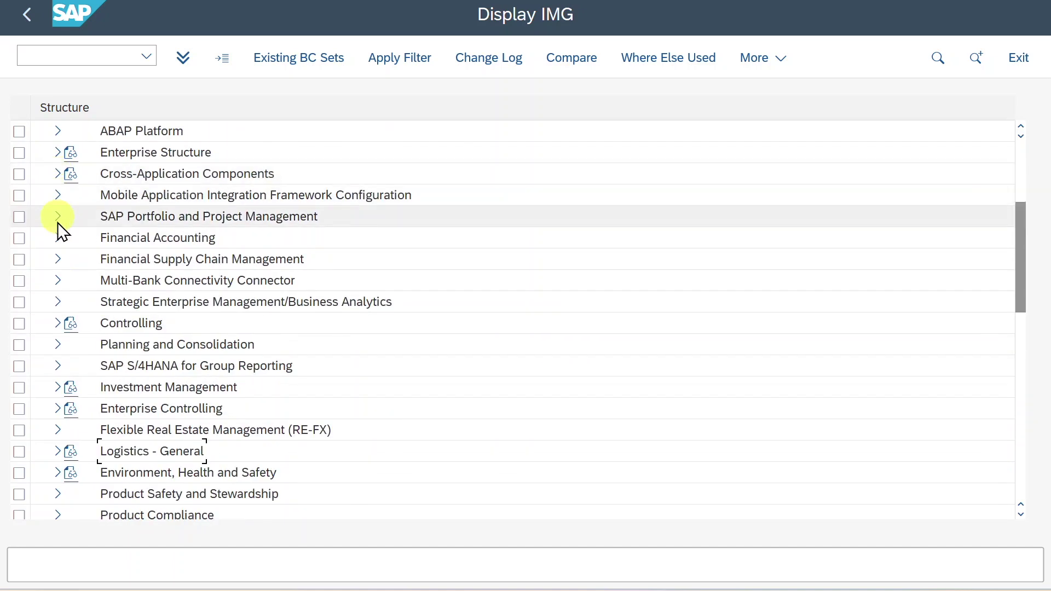
Run Define Industries under Financial Accounting > AR/AP > Customer Accounts > Master Data > Preparations.
click(58, 239)
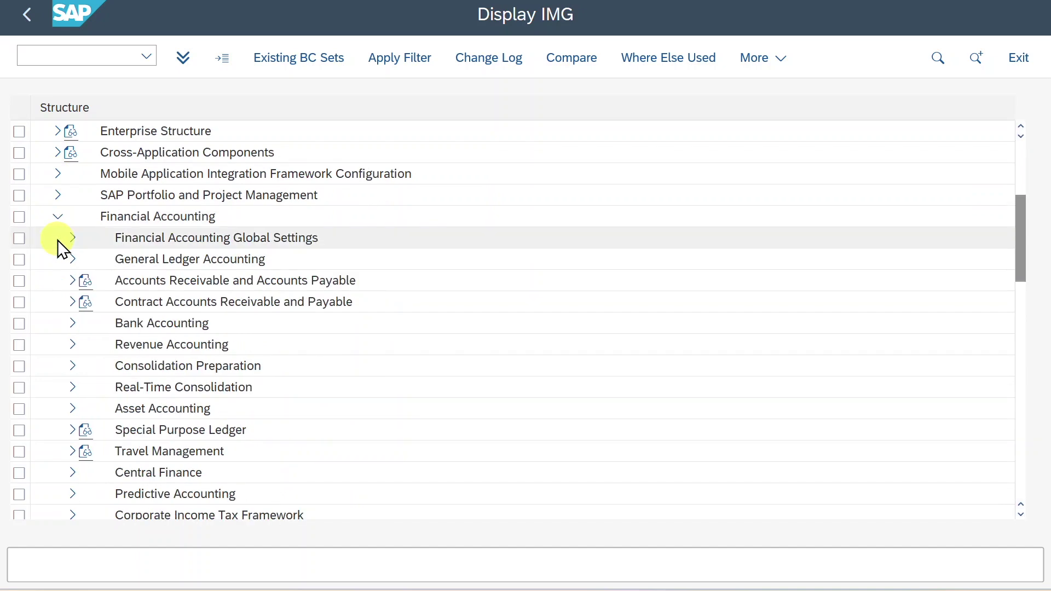
click(73, 281)
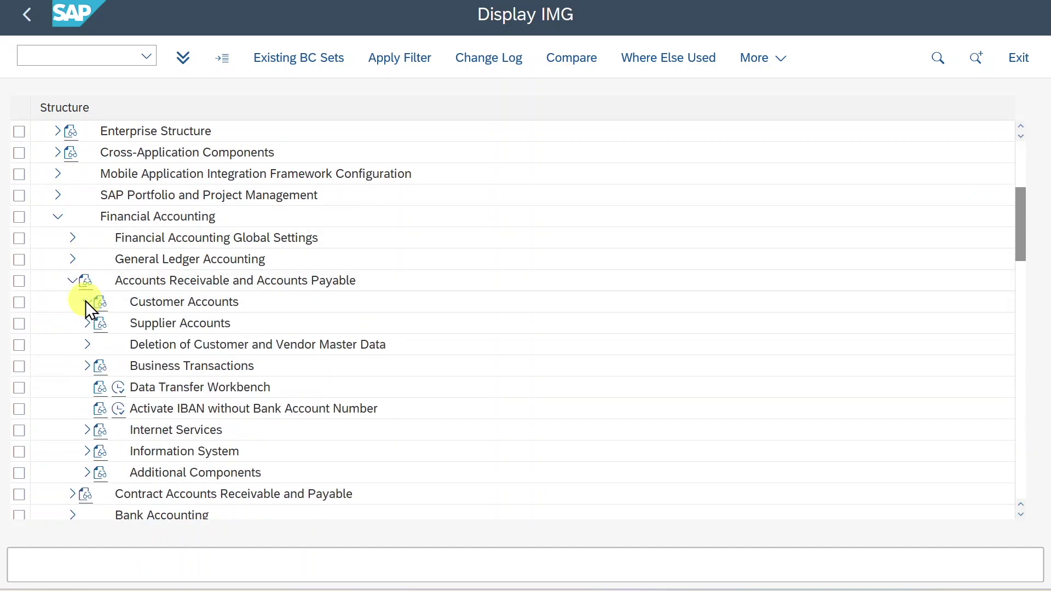
click(85, 301)
click(102, 323)
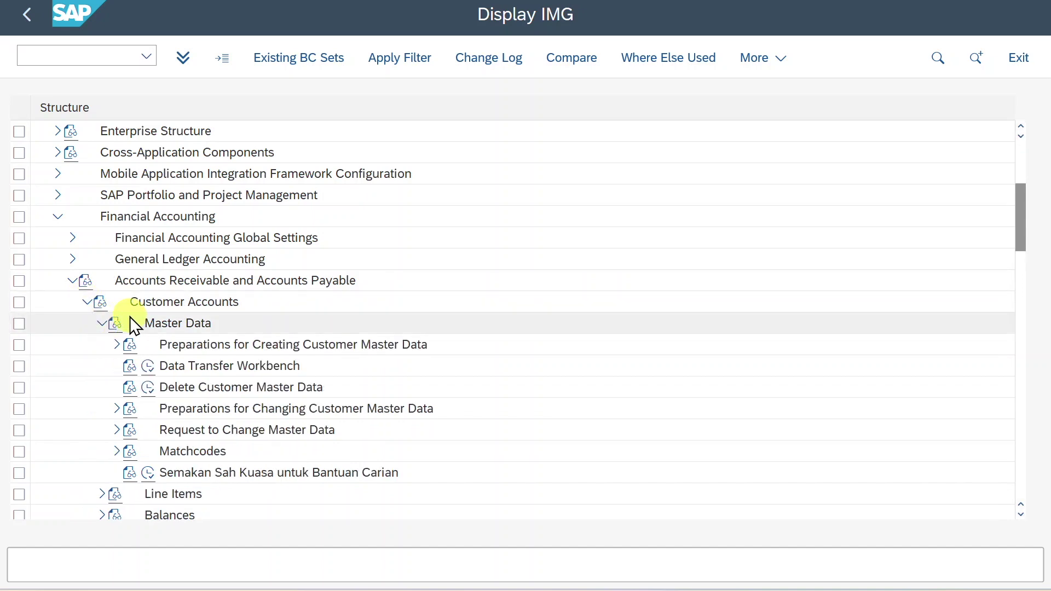
click(118, 344)
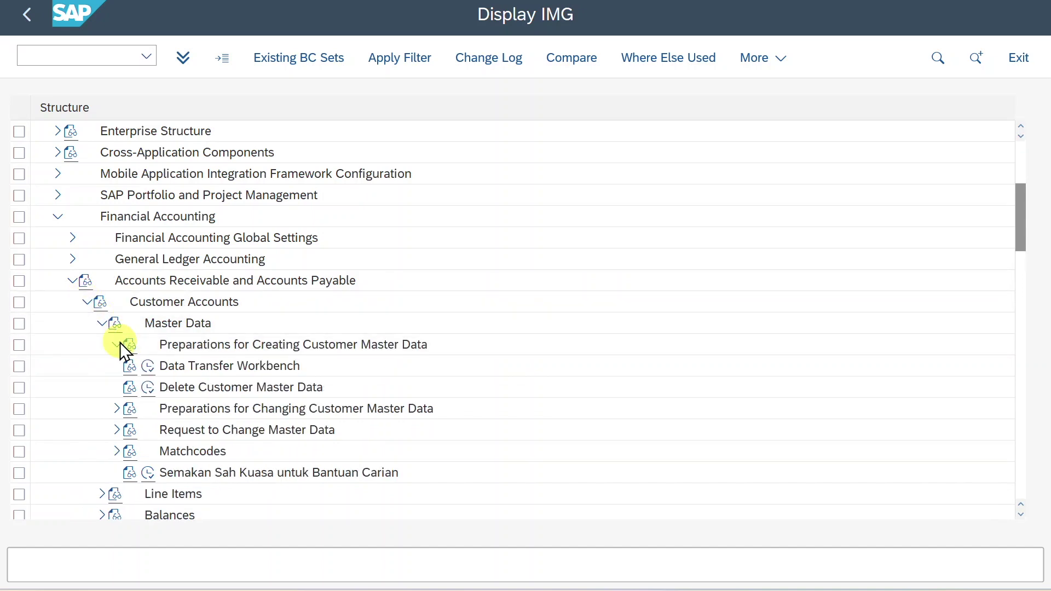
scroll(120, 343, down, 3)
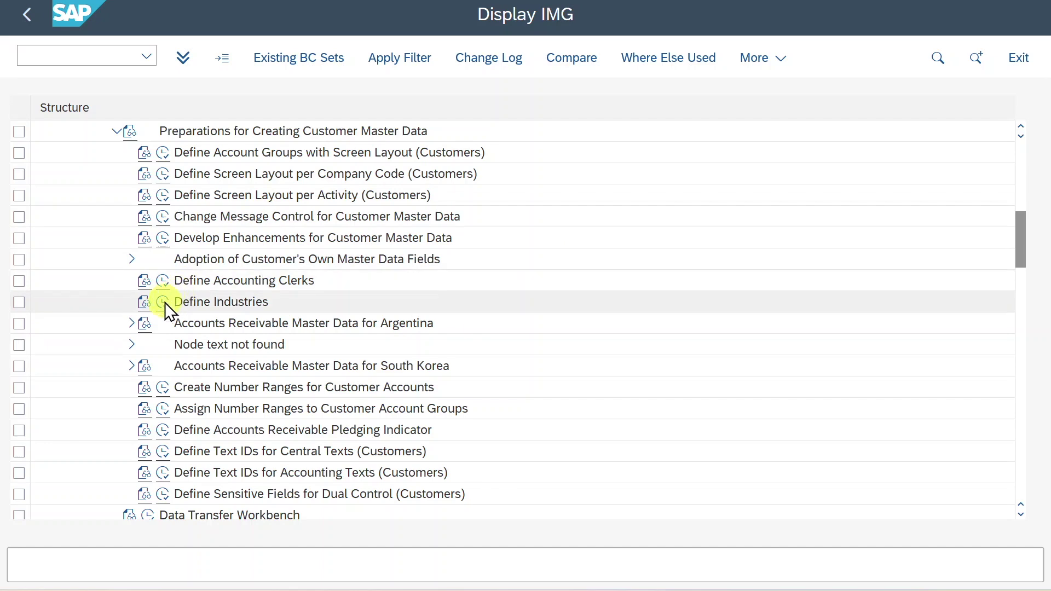
click(163, 302)
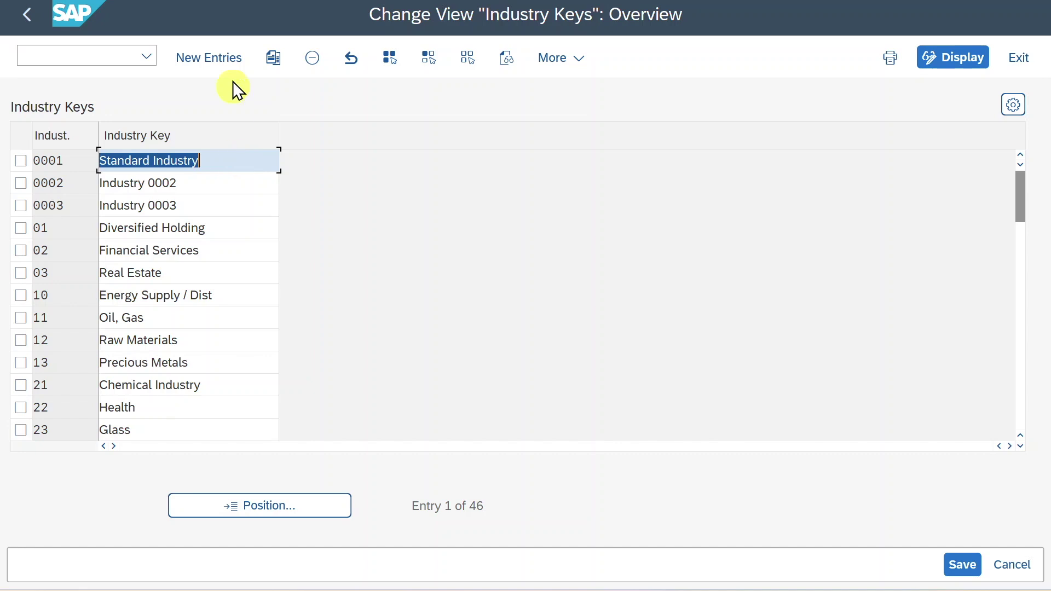
Add industry key 14 'Wood', save it under the customizing request, and go back to the IMG.
click(225, 58)
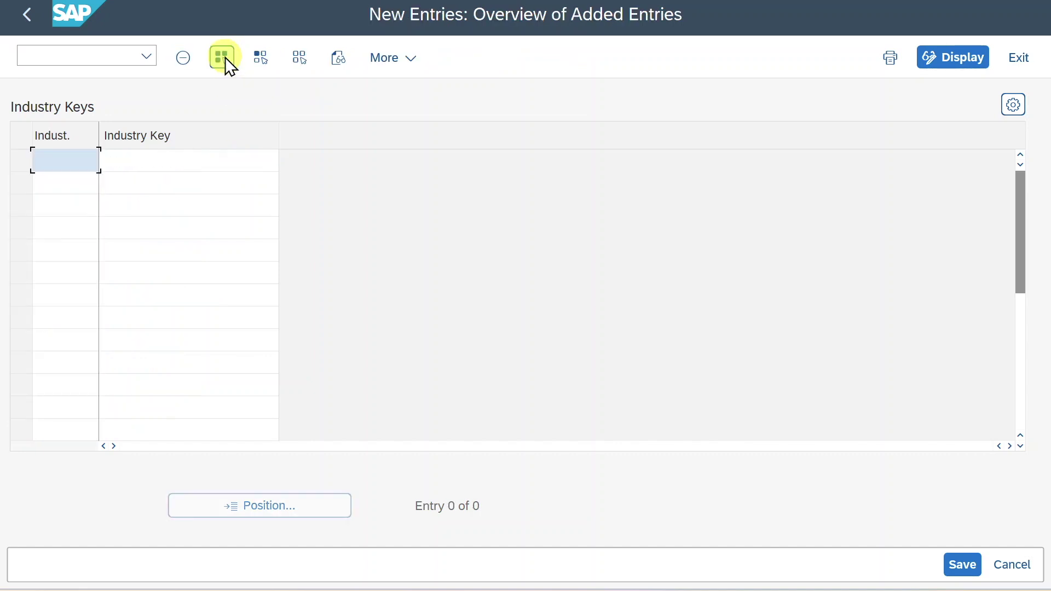
text(14)
key(Tab)
text(Wood)
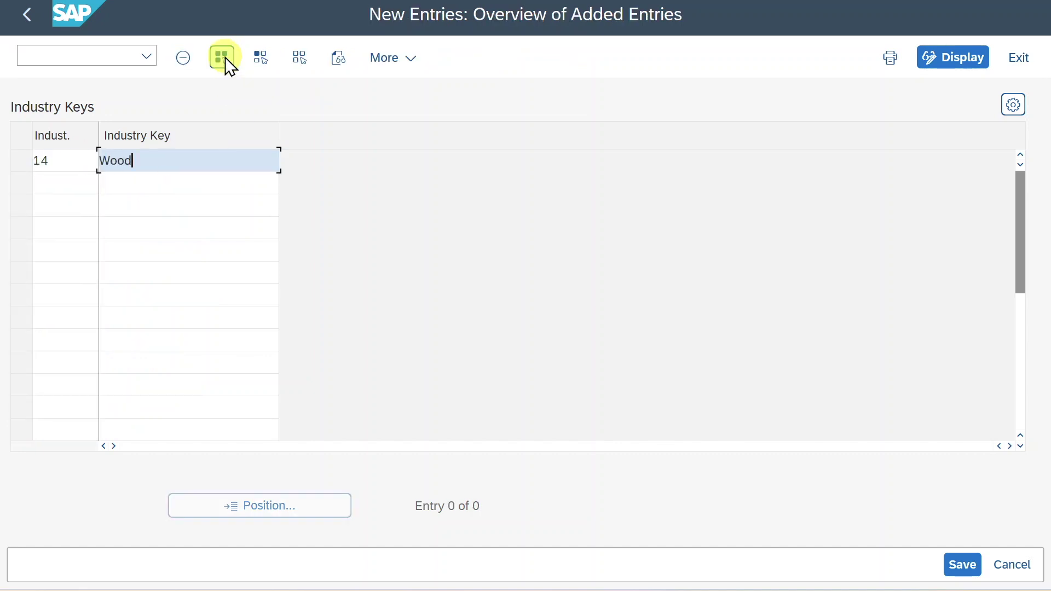
click(966, 564)
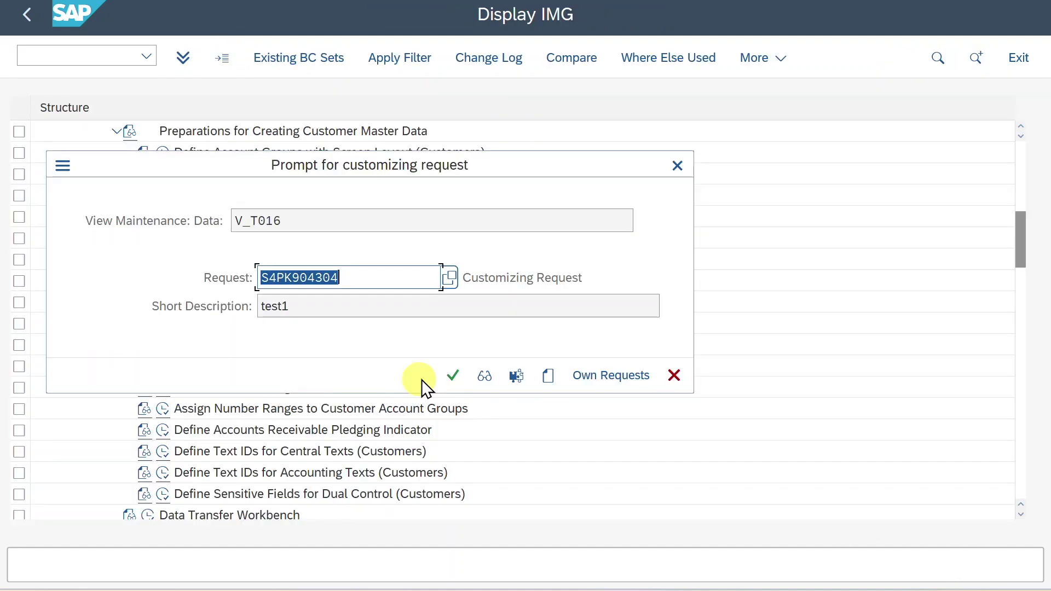
click(453, 375)
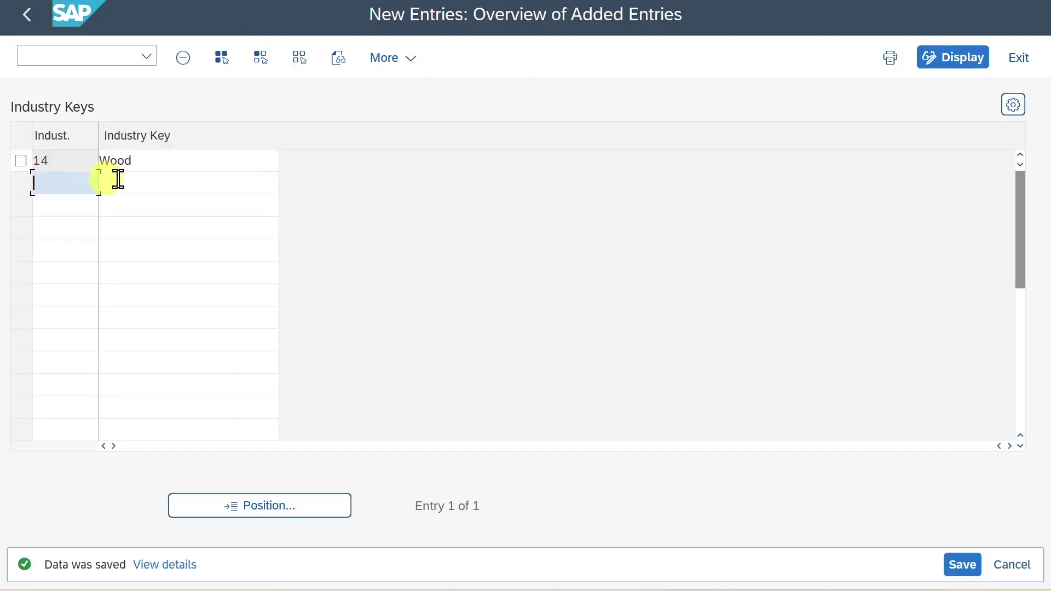
click(38, 18)
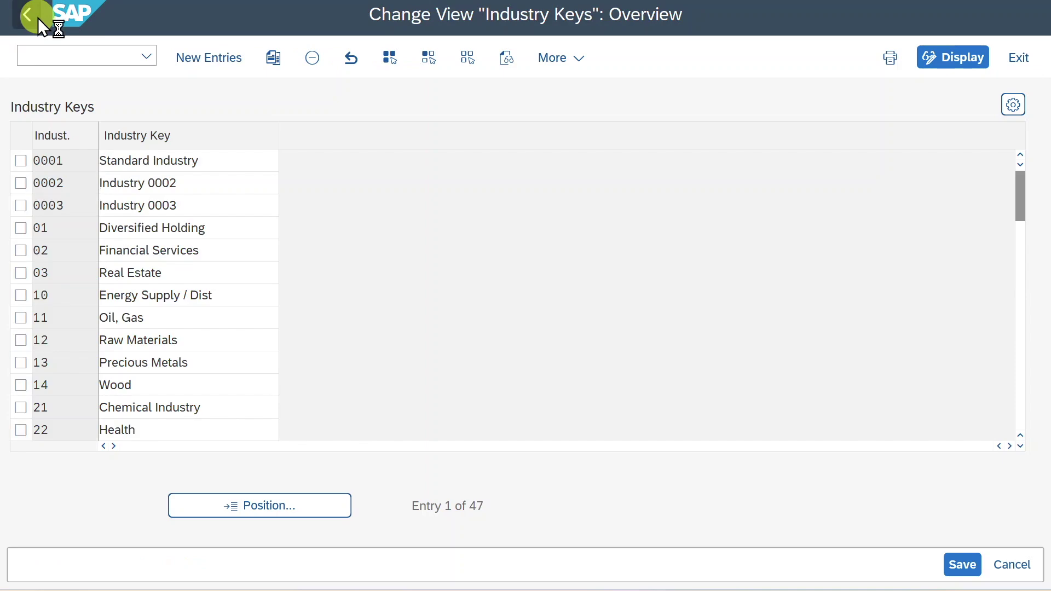
click(38, 17)
Run Define Industries under Supplier Accounts > Master Data > Preparations and select the 14 Wood row.
scroll(89, 197, up, 1)
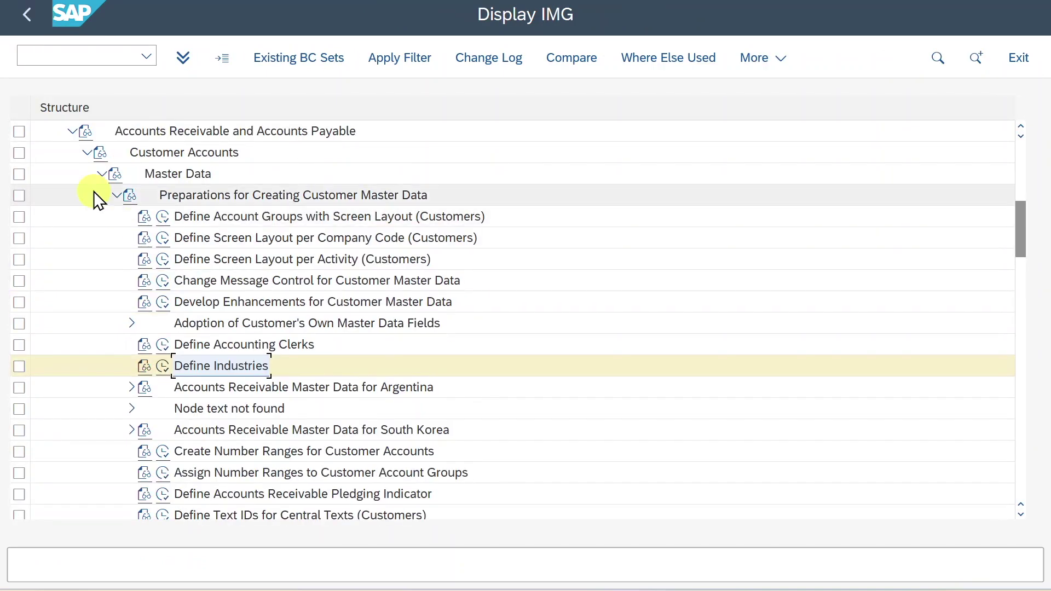
click(86, 152)
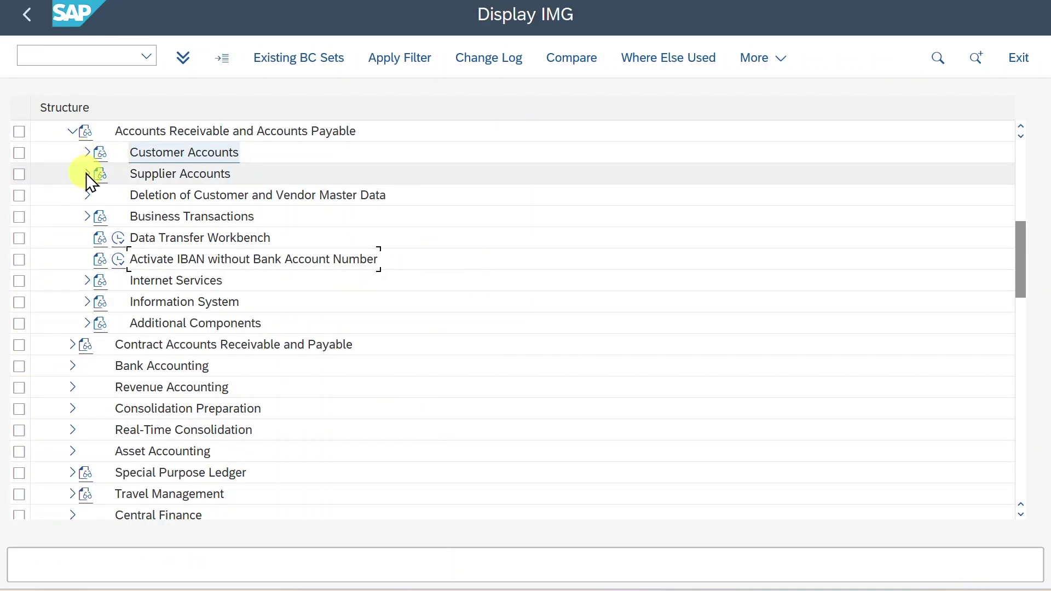
click(86, 173)
click(103, 196)
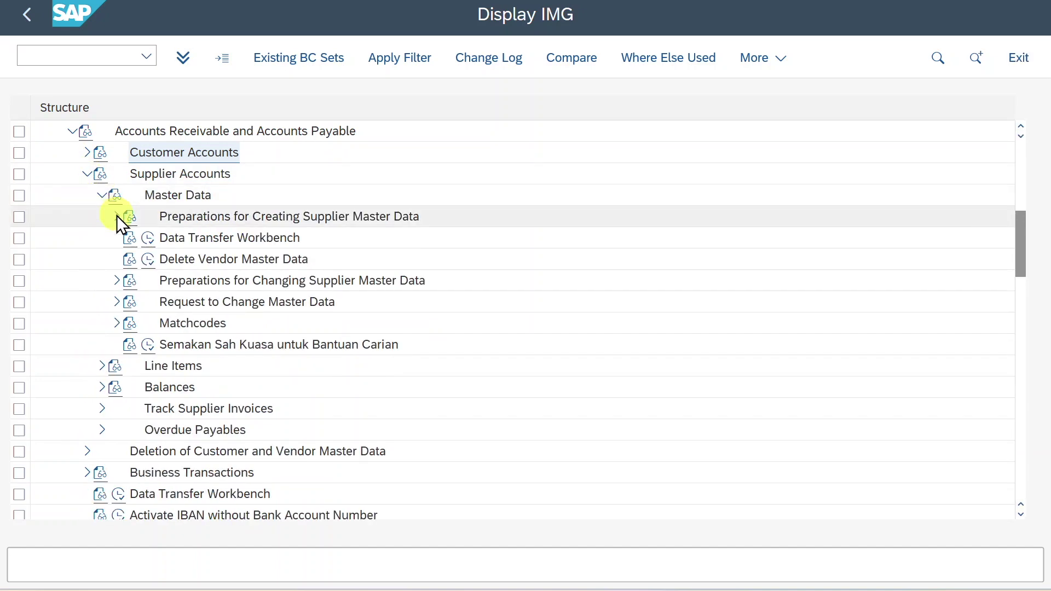
click(116, 216)
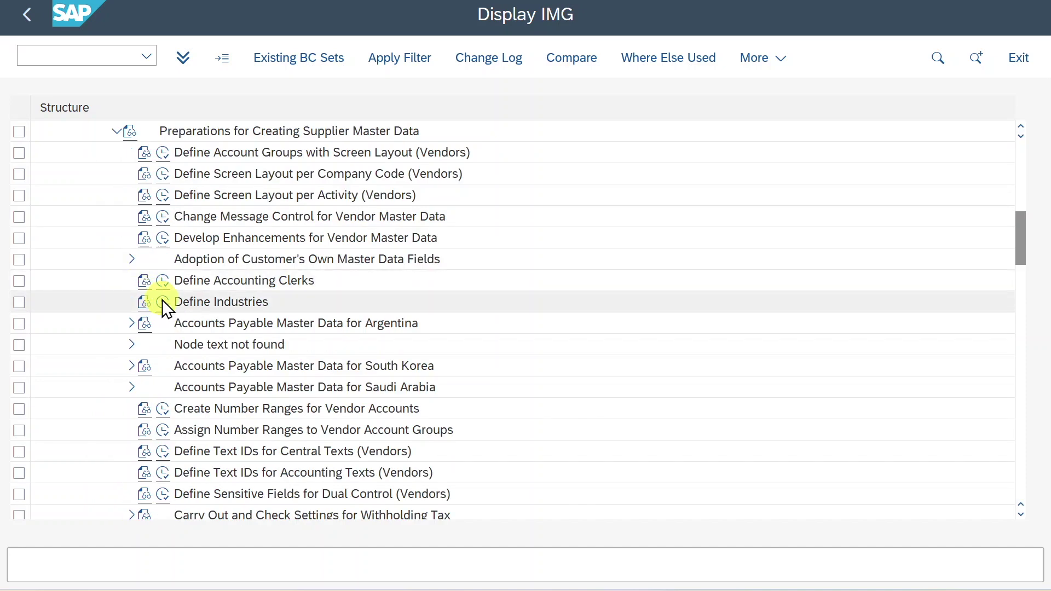
click(159, 300)
drag(71, 383, 27, 386)
Inspect the 14 and Wood cells of the supplier Industry Keys entry, then go back to the IMG.
key(Tab)
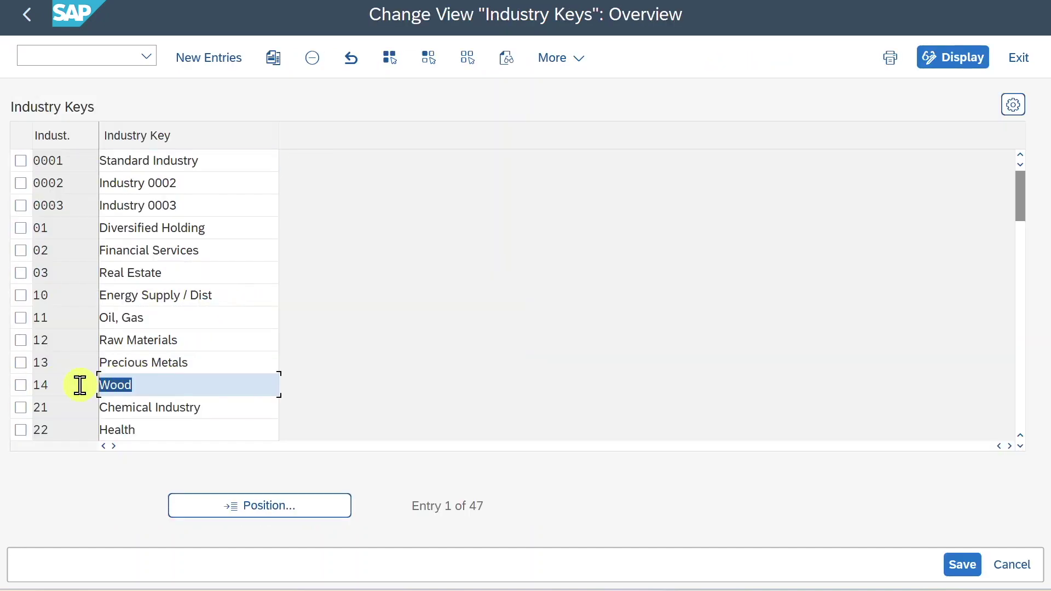
click(75, 384)
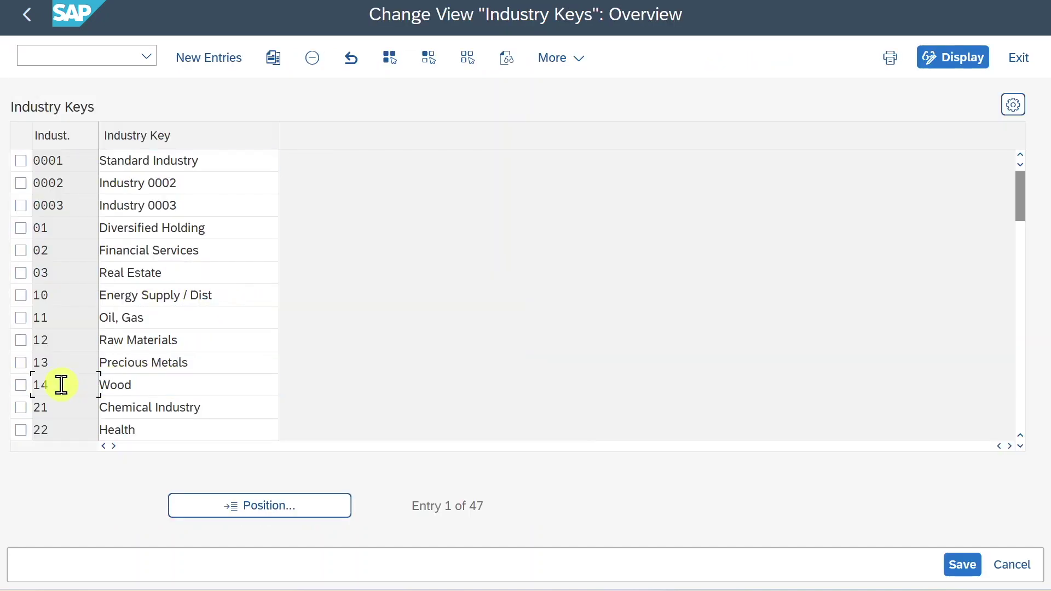
click(210, 384)
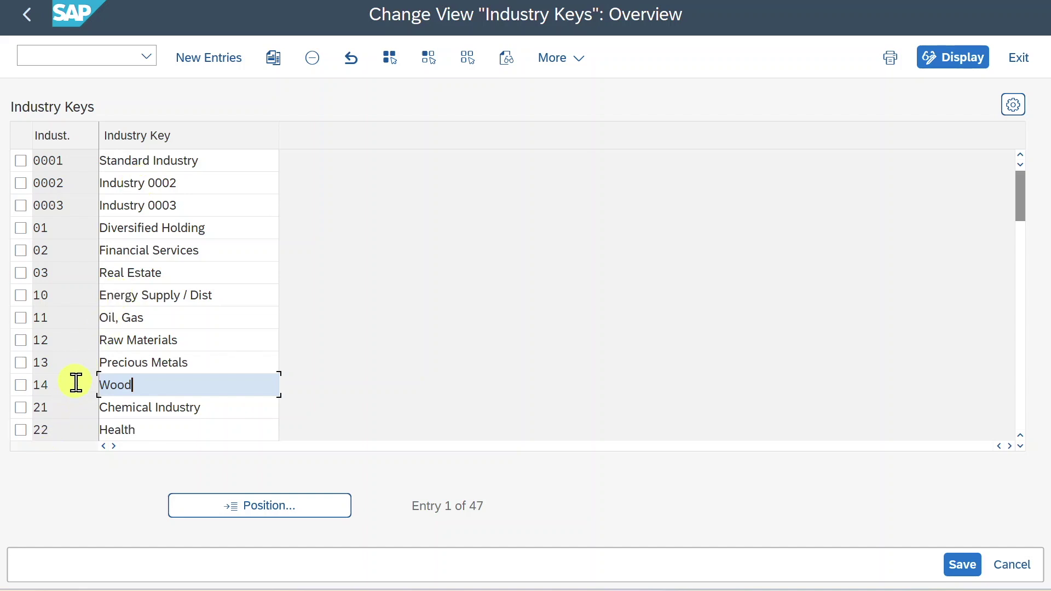
click(76, 382)
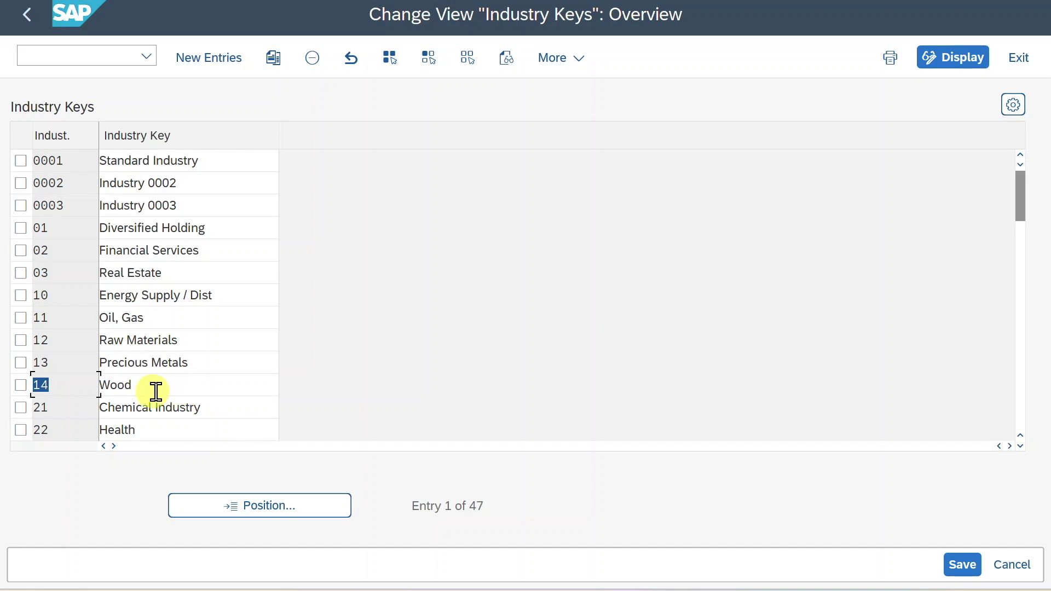
click(31, 18)
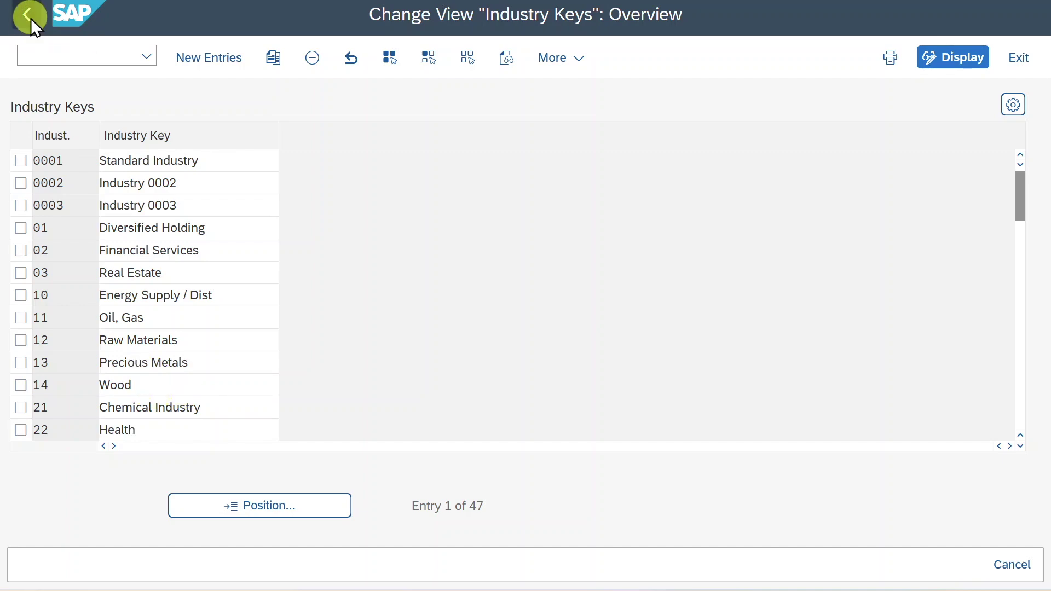
Collapse Financial Accounting and expand Cross-Application Components in the IMG.
scroll(175, 221, up, 3)
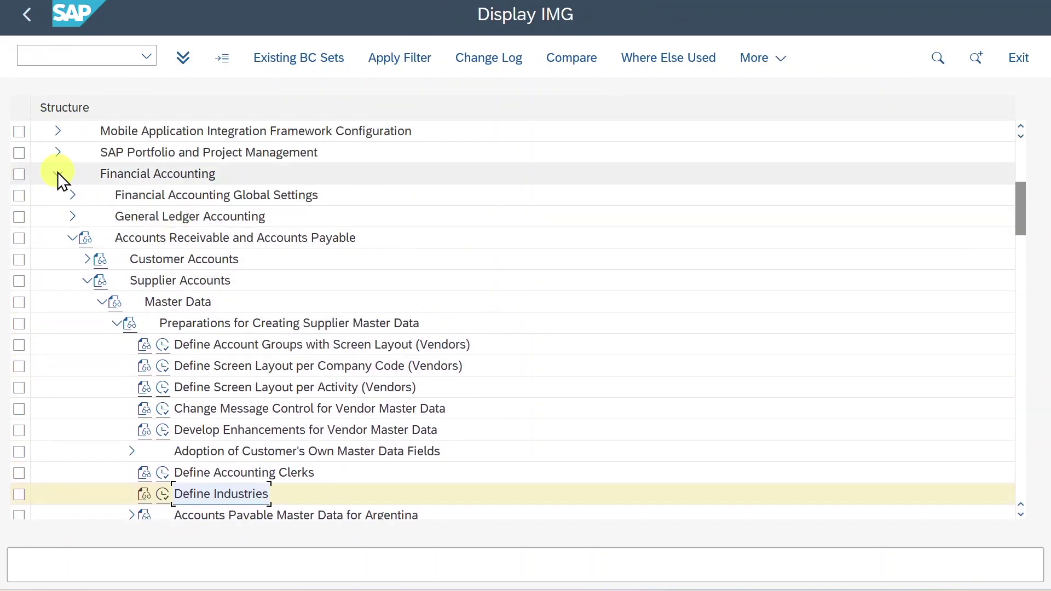
click(58, 172)
scroll(131, 291, up, 1)
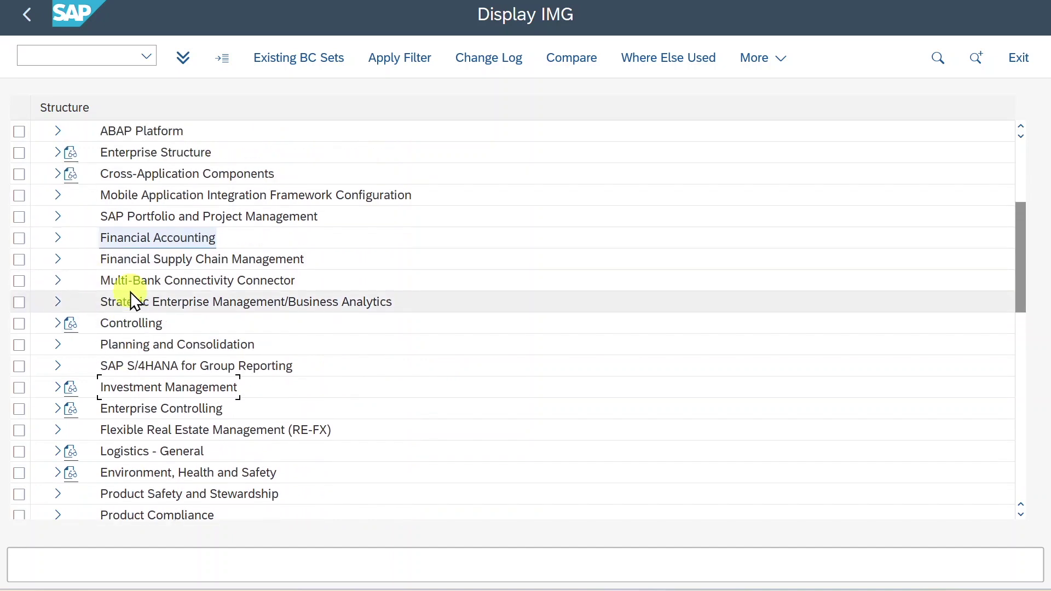
click(58, 175)
scroll(102, 228, down, 1)
scroll(102, 227, down, 4)
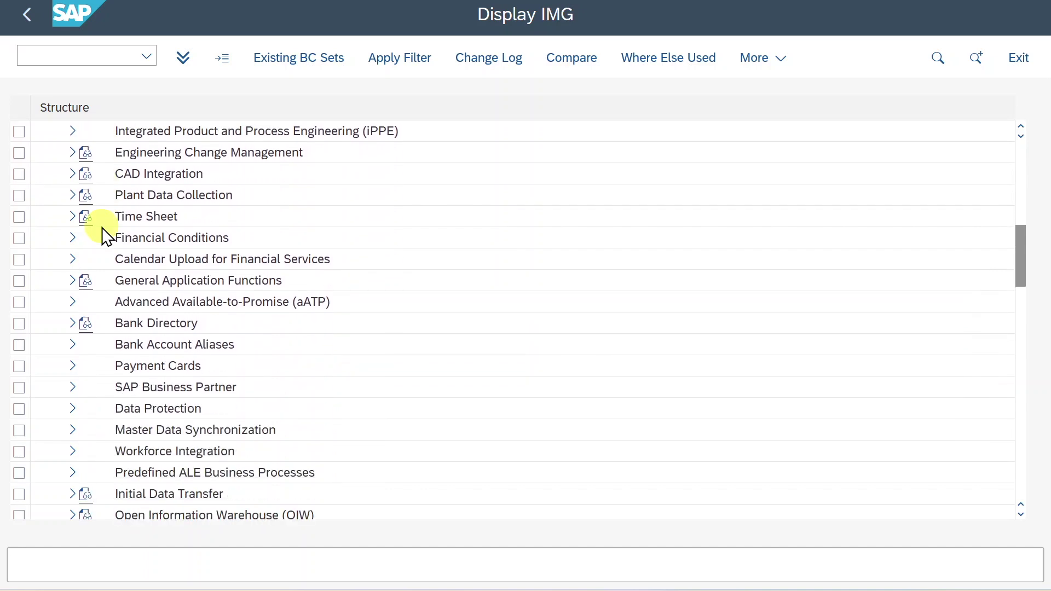
Expand Master Data Synchronization down to customer integration Assign Attributes and run Assign Industries.
click(73, 430)
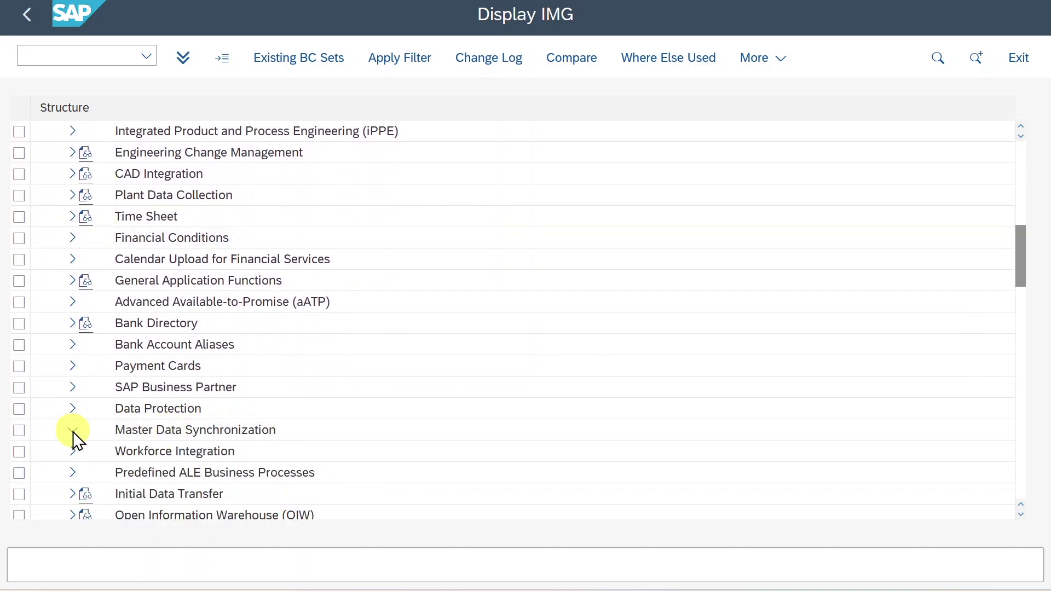
click(86, 450)
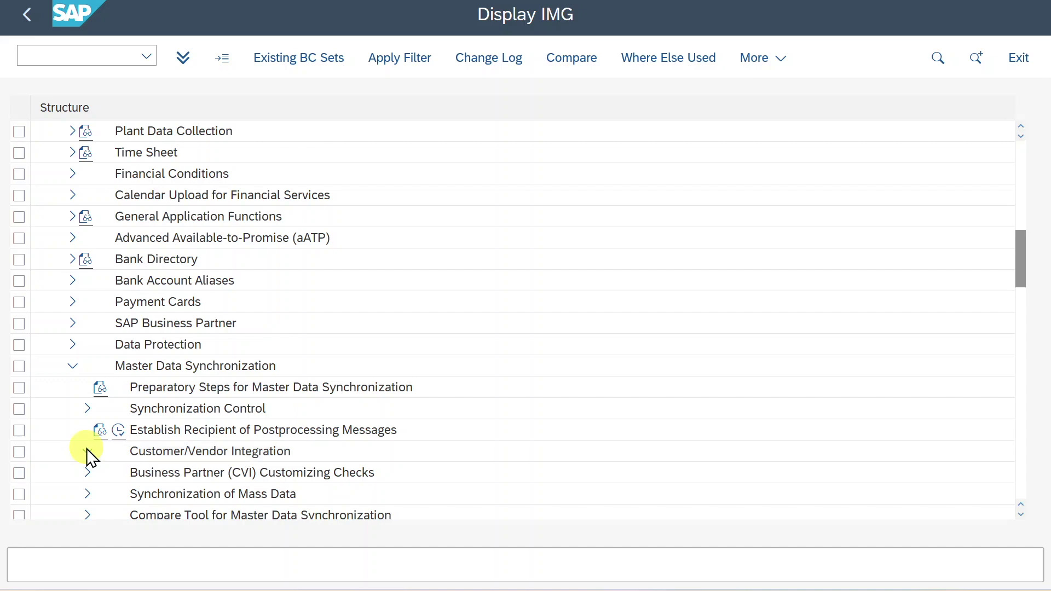
click(102, 409)
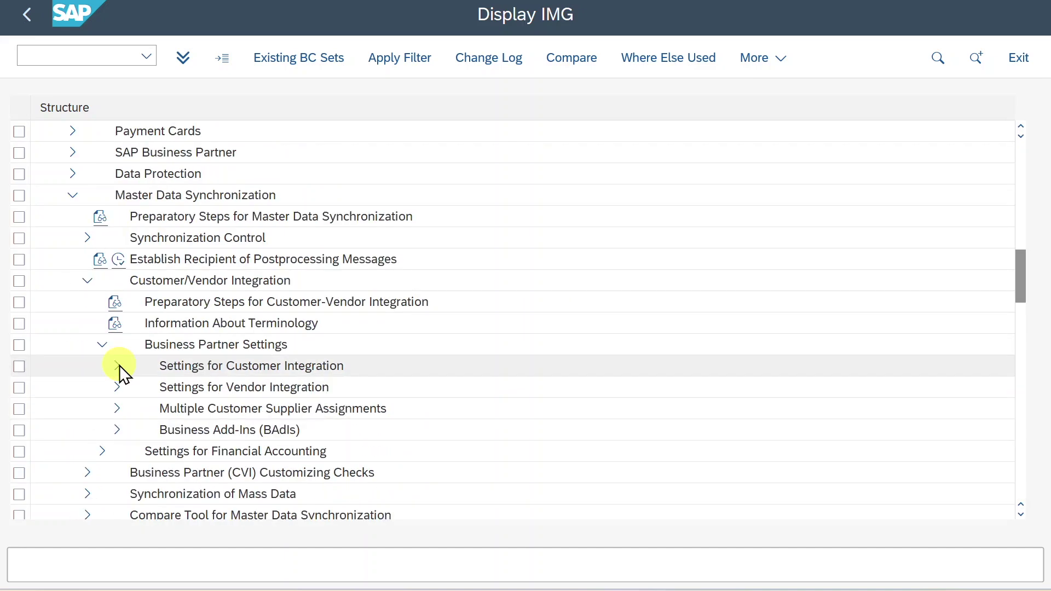
click(119, 366)
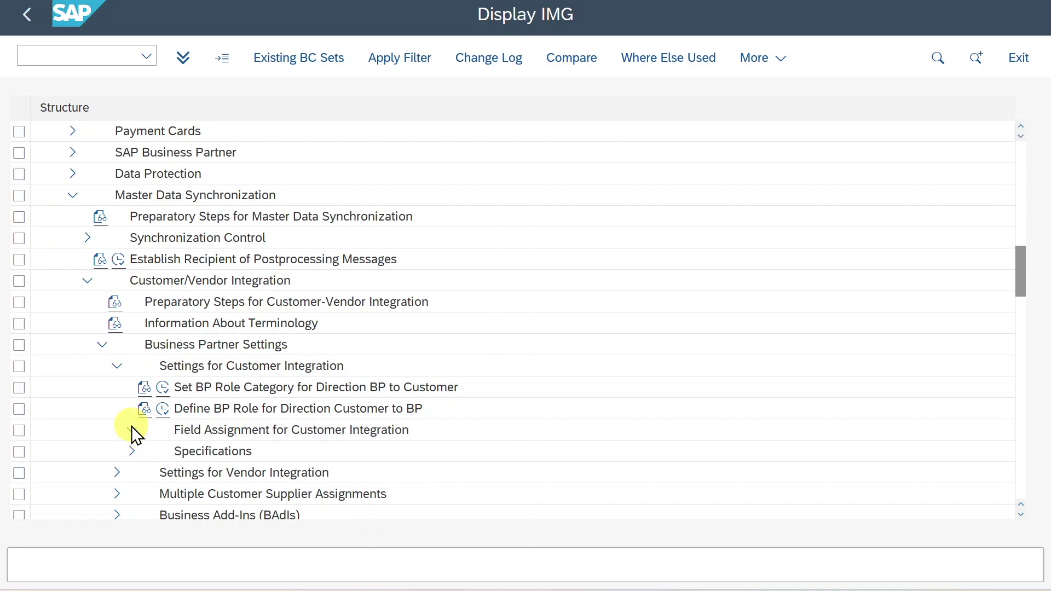
click(133, 430)
click(145, 472)
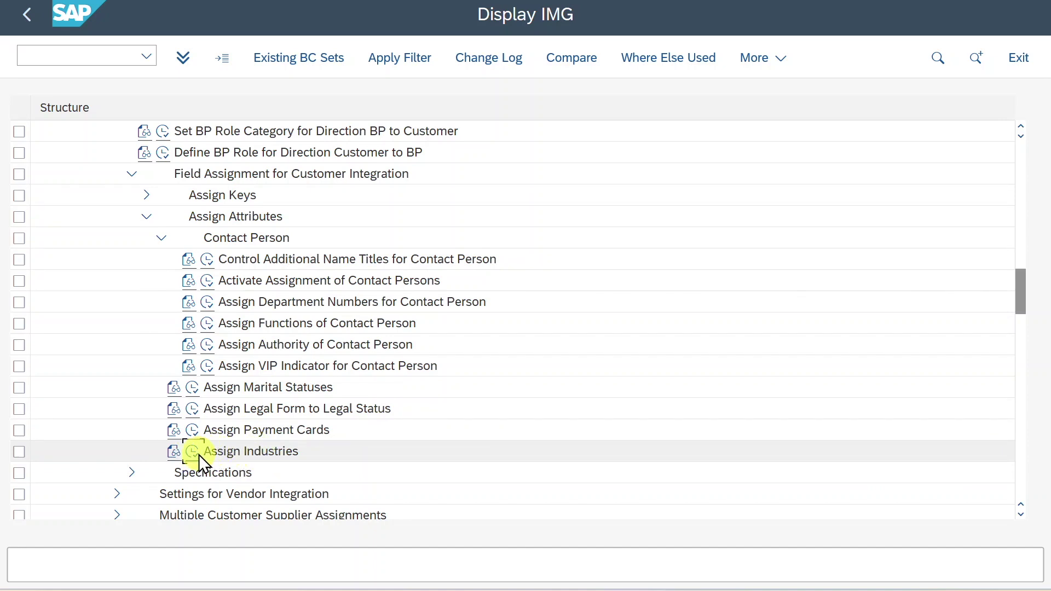
click(197, 454)
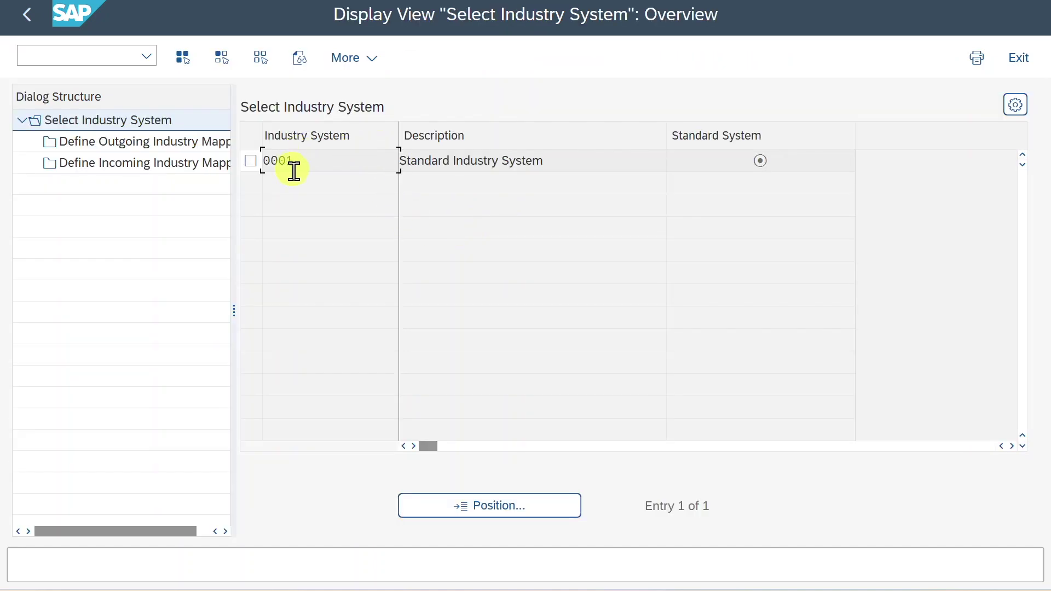
Add an outgoing industry mapping for system 0001 from 14 Wood to 14 Wood.
click(258, 161)
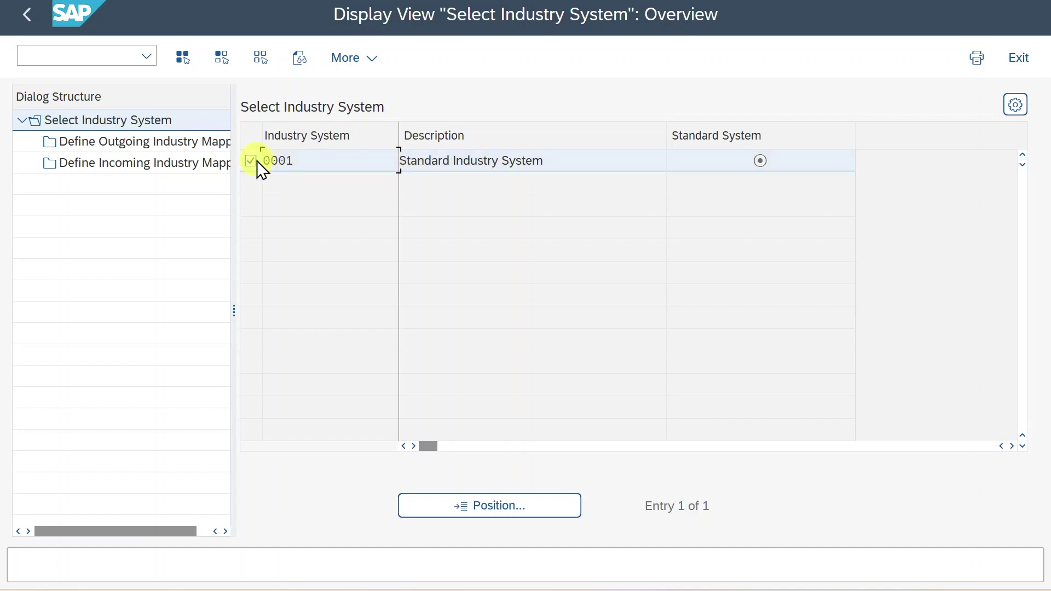
double_click(158, 146)
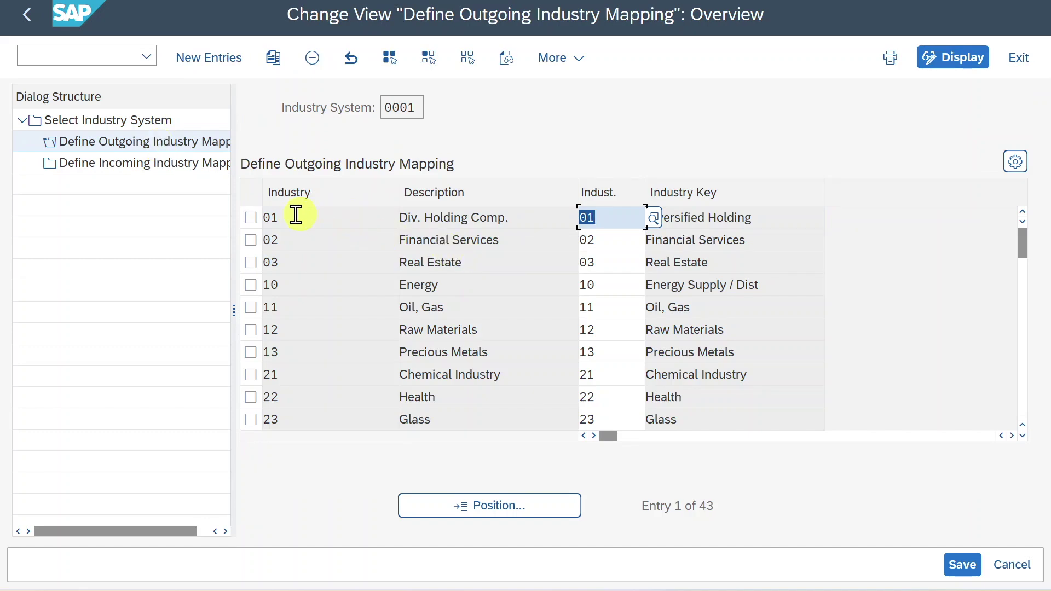
click(239, 65)
key(F4)
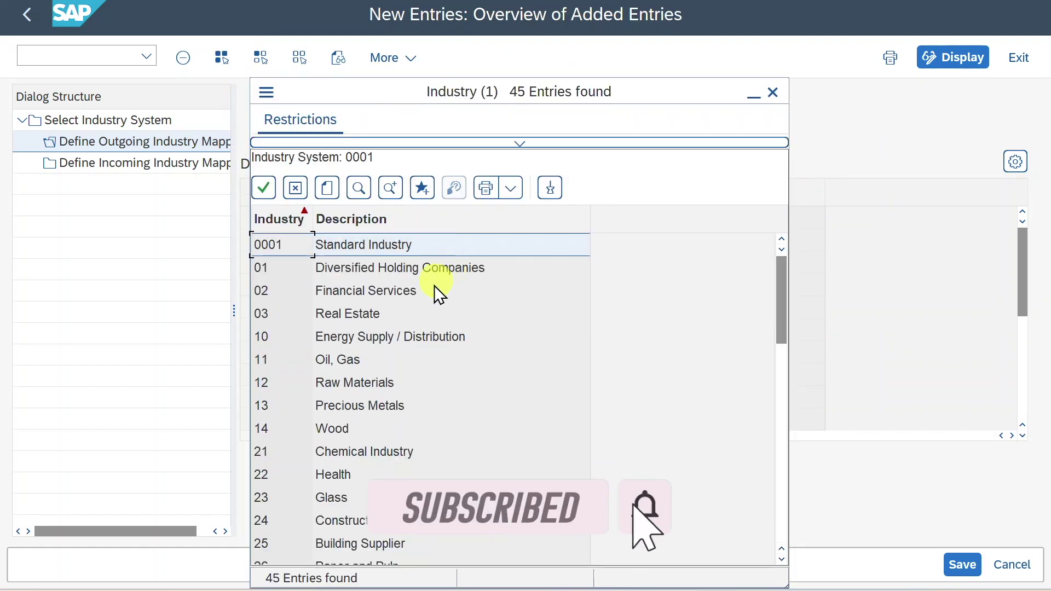
double_click(335, 426)
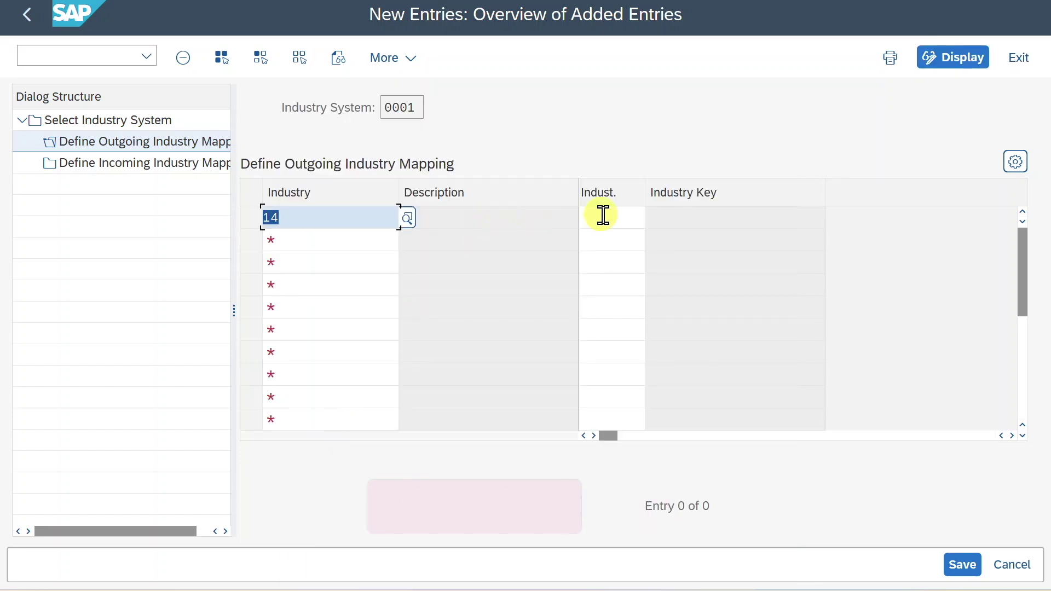
click(640, 216)
click(654, 217)
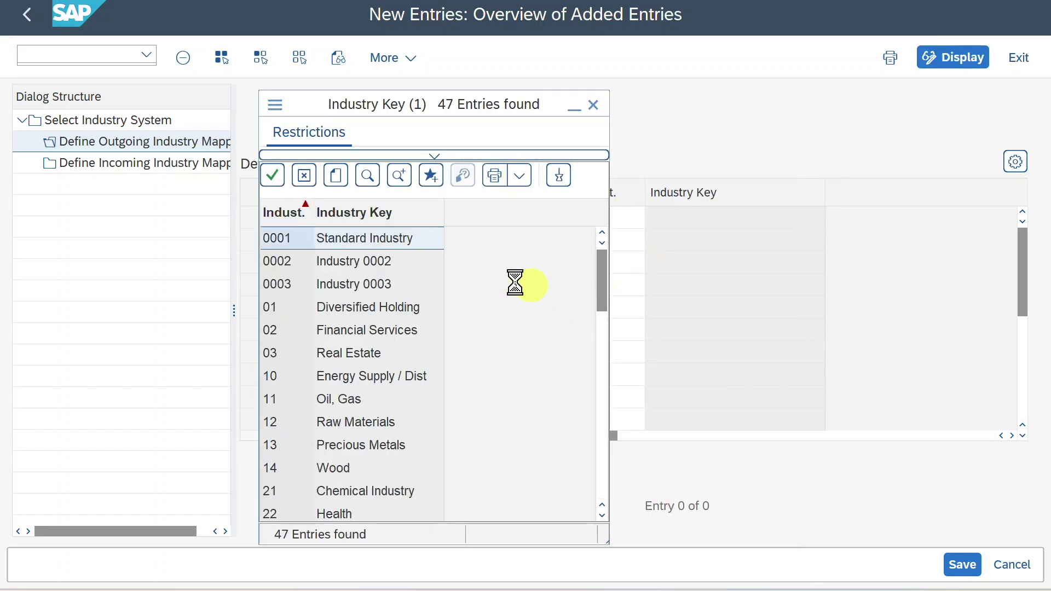
double_click(345, 467)
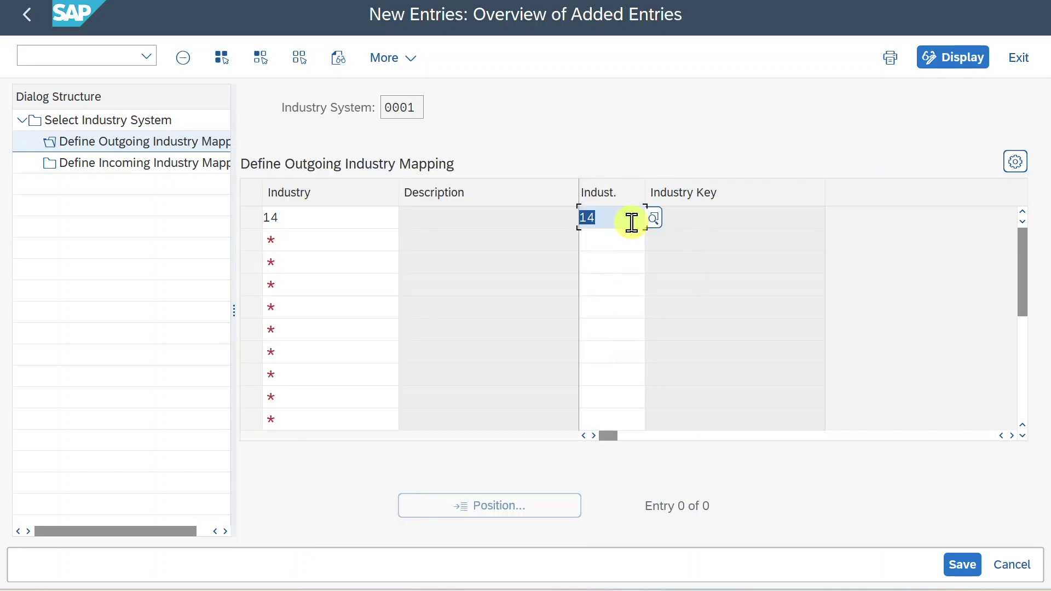
key(Return)
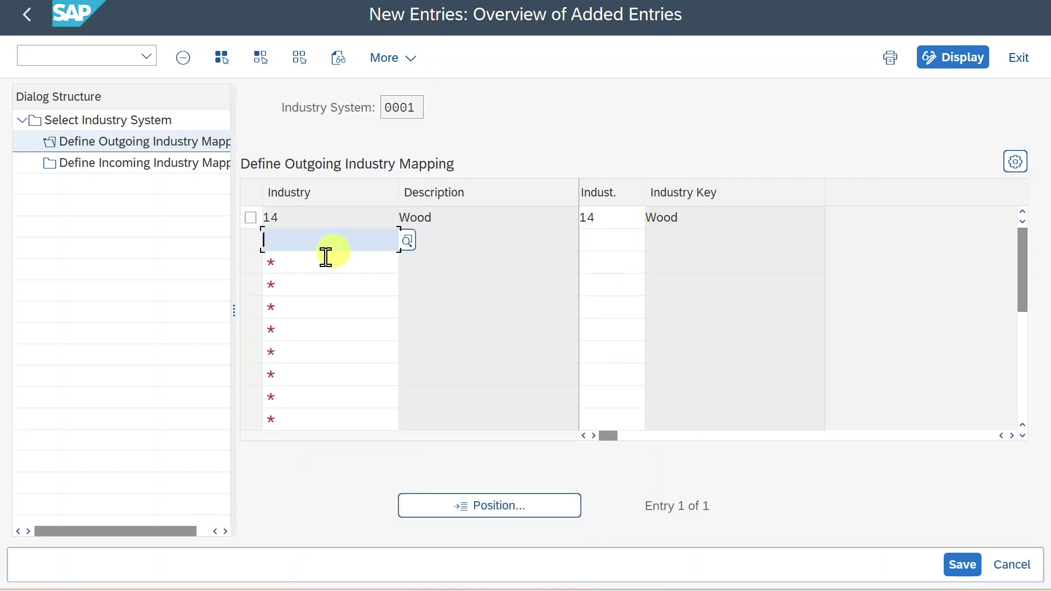
Add an incoming industry mapping from 14 to 14 Wood.
double_click(154, 164)
click(233, 61)
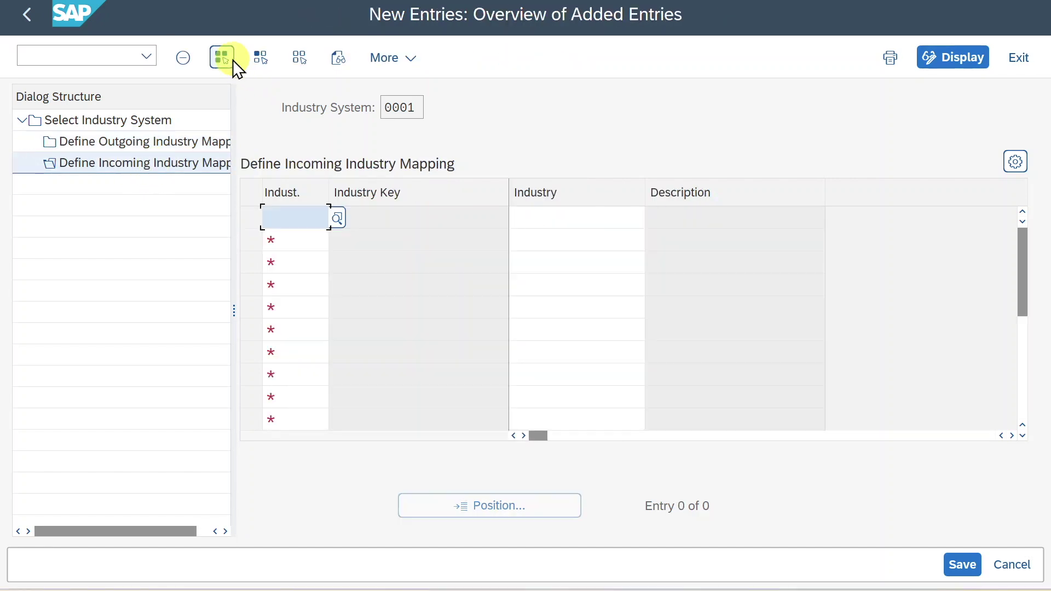
text(14)
key(Tab)
text(1)
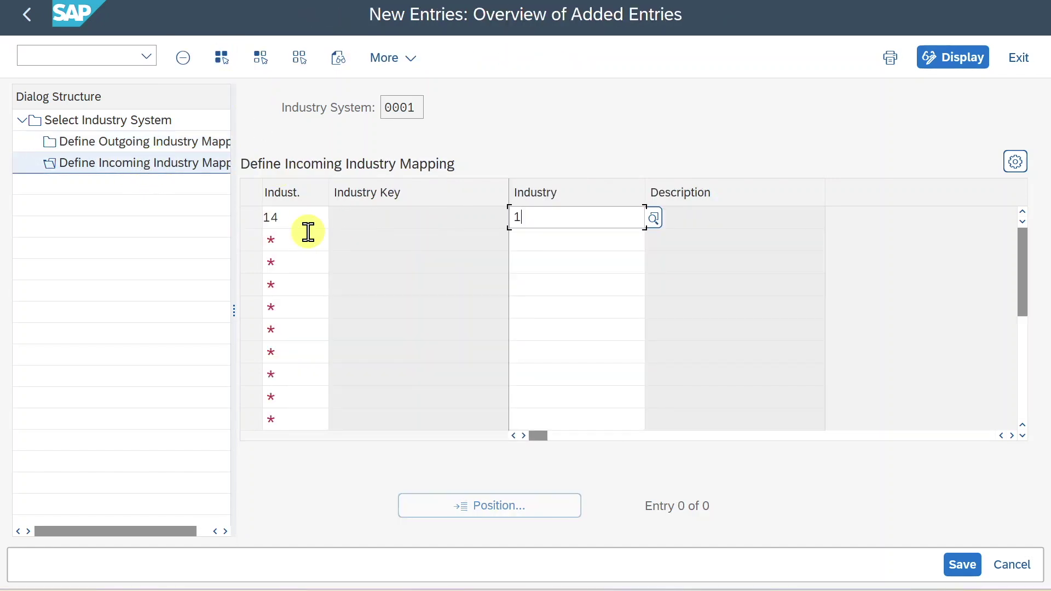
text(4)
key(Return)
Save the industry mappings under the customizing request and return to the Select Industry System overview.
click(961, 561)
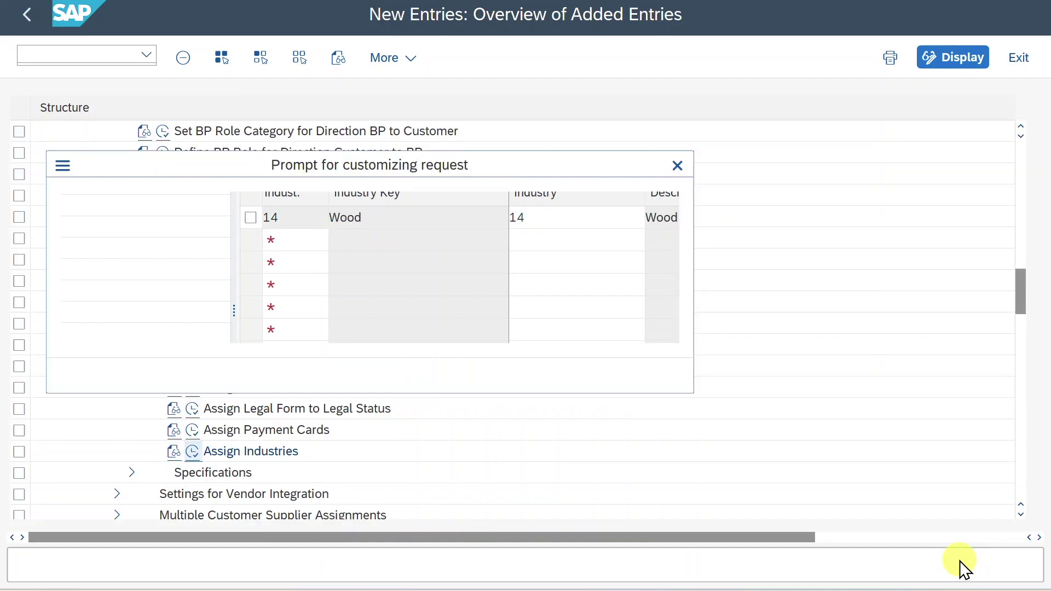
click(457, 377)
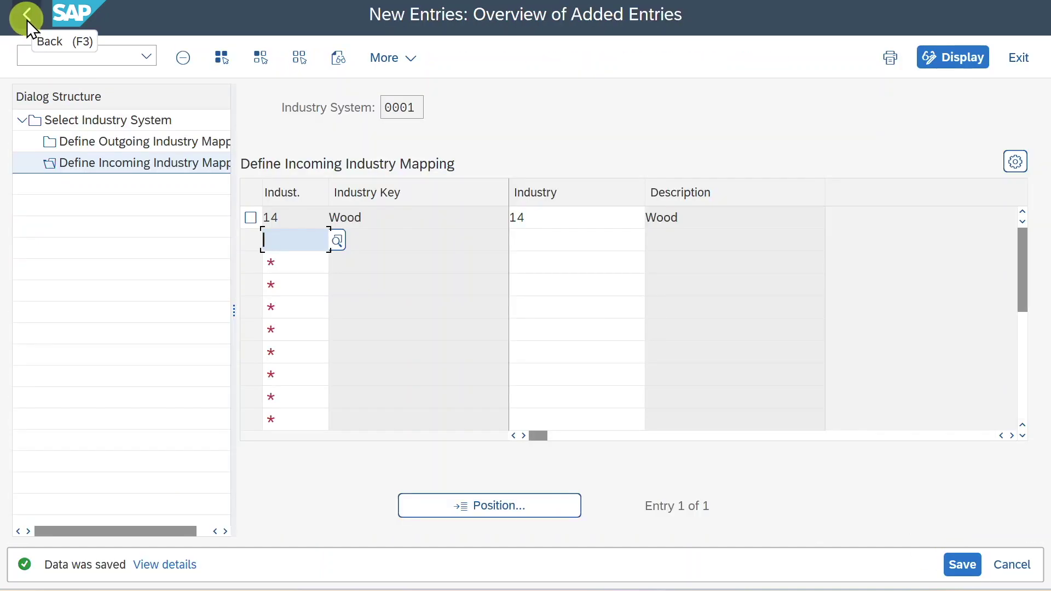
click(27, 19)
click(27, 20)
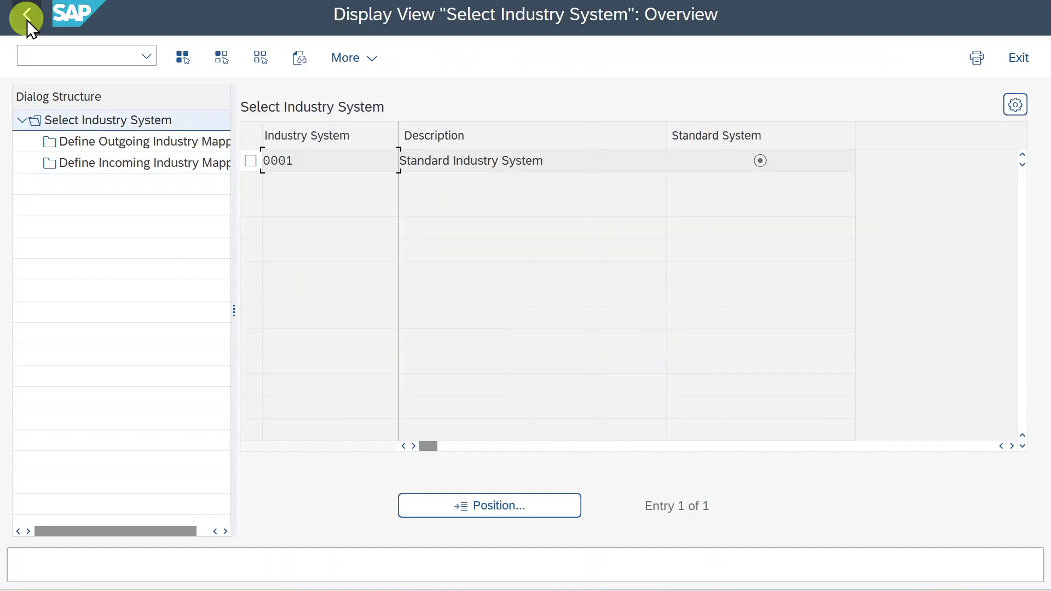
Collapse the customer integration branches and launch Vendor Integration > Assign Attributes > Assign Industries.
click(28, 20)
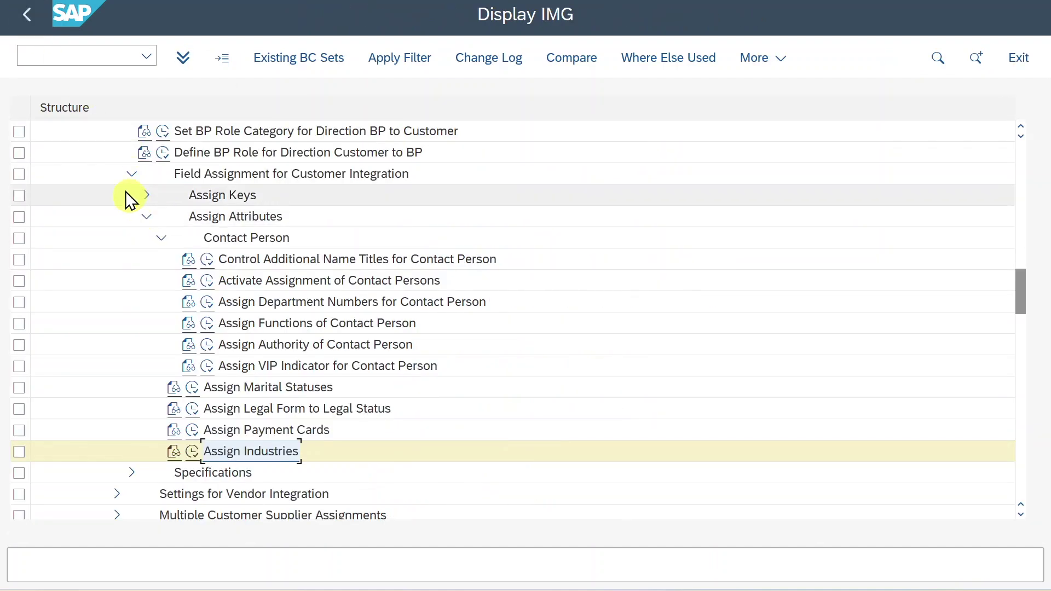
click(132, 173)
scroll(165, 241, up, 2)
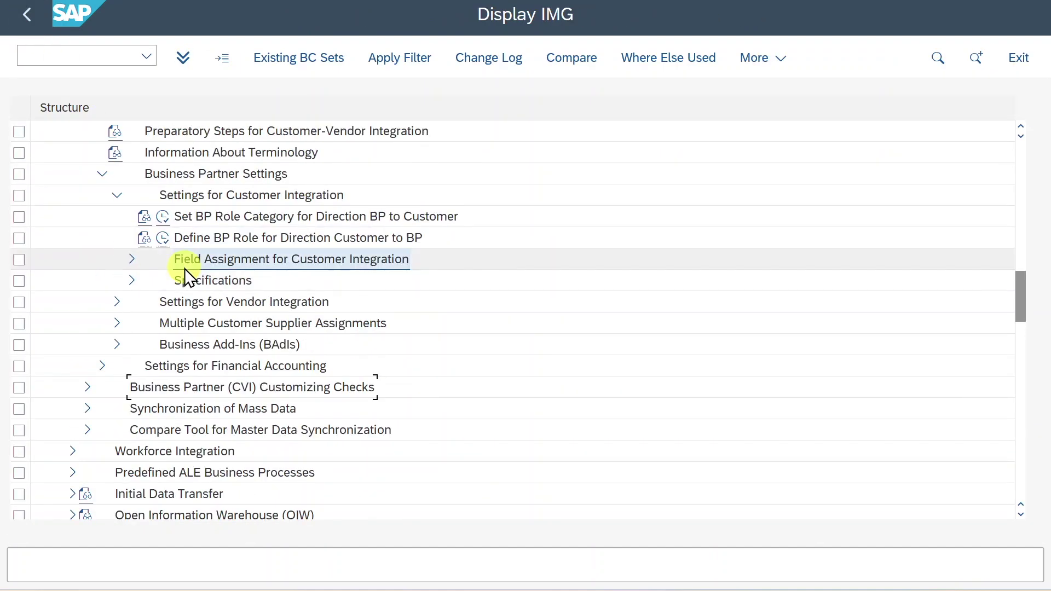
click(115, 193)
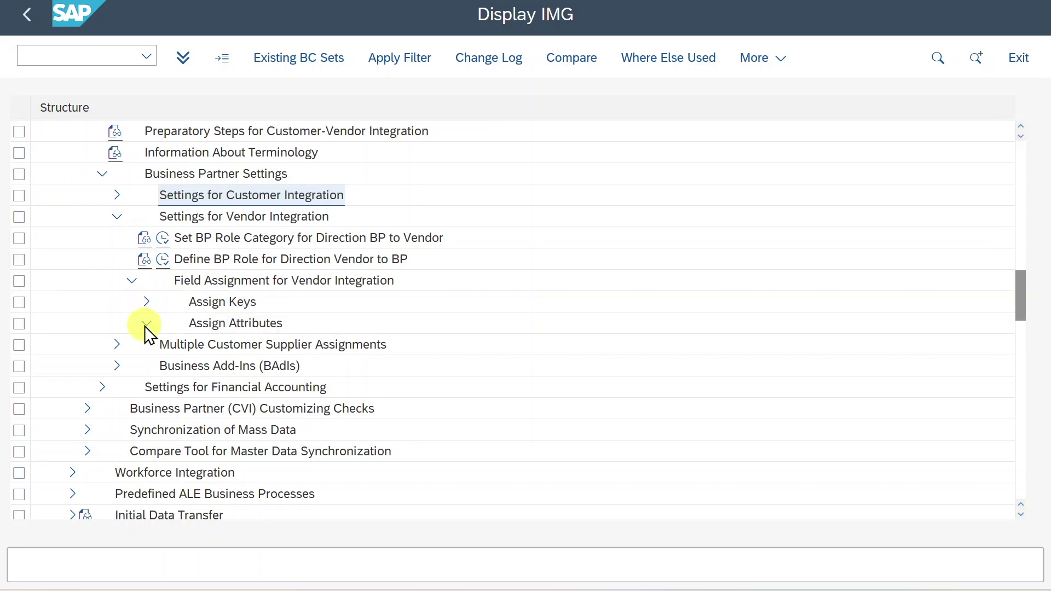
click(146, 324)
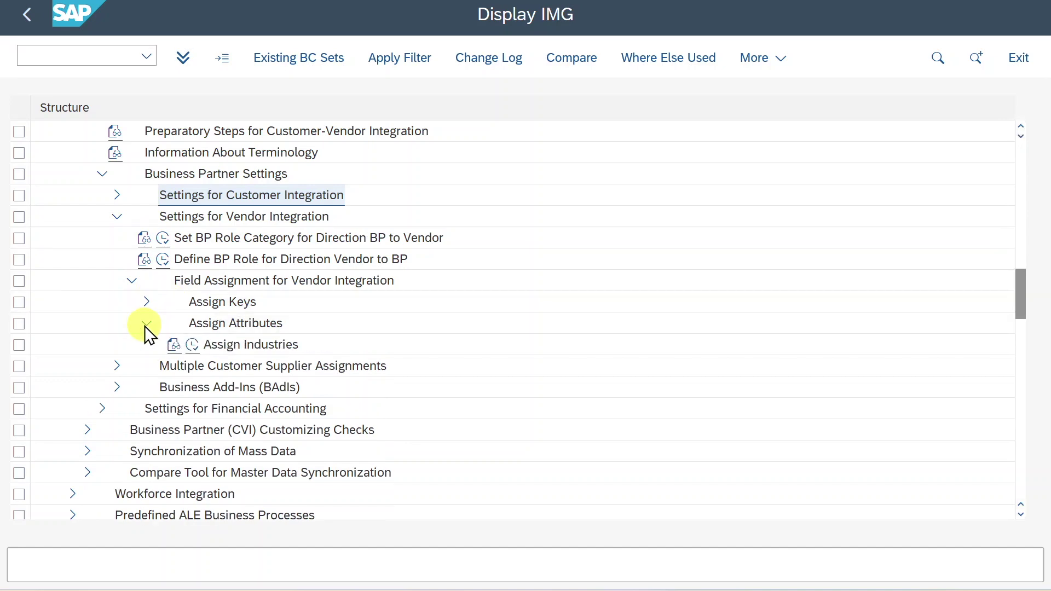
click(192, 346)
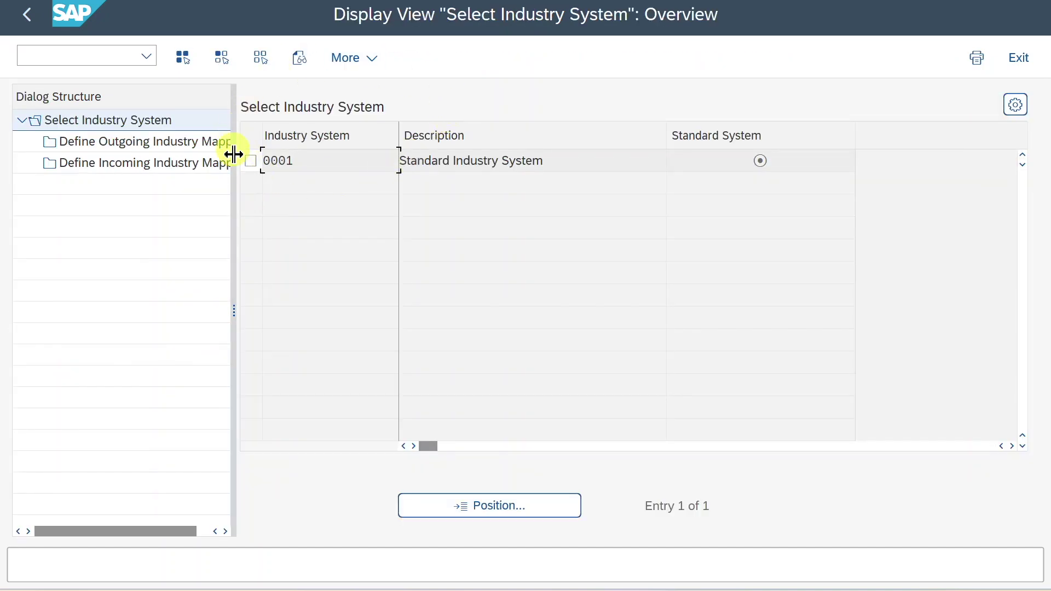
Select system 0001 and review its incoming and outgoing mappings for 14 Wood.
click(252, 162)
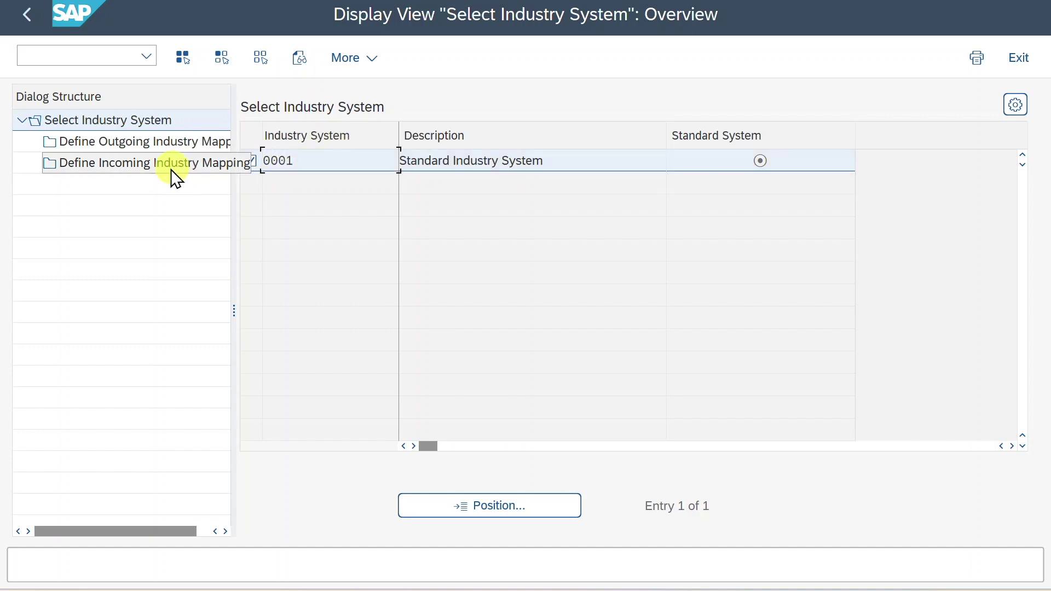
click(136, 165)
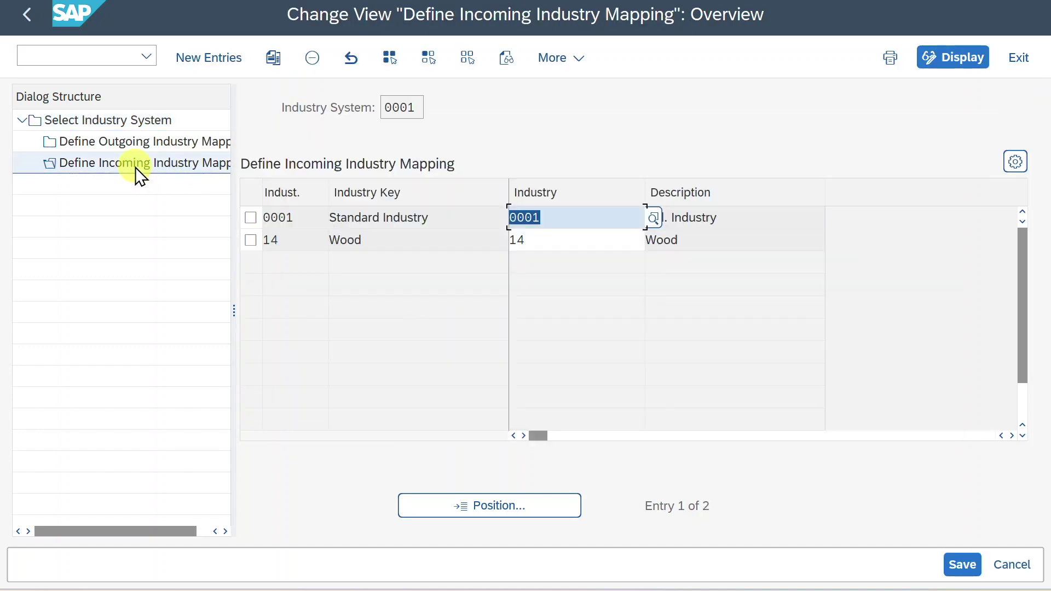
click(142, 146)
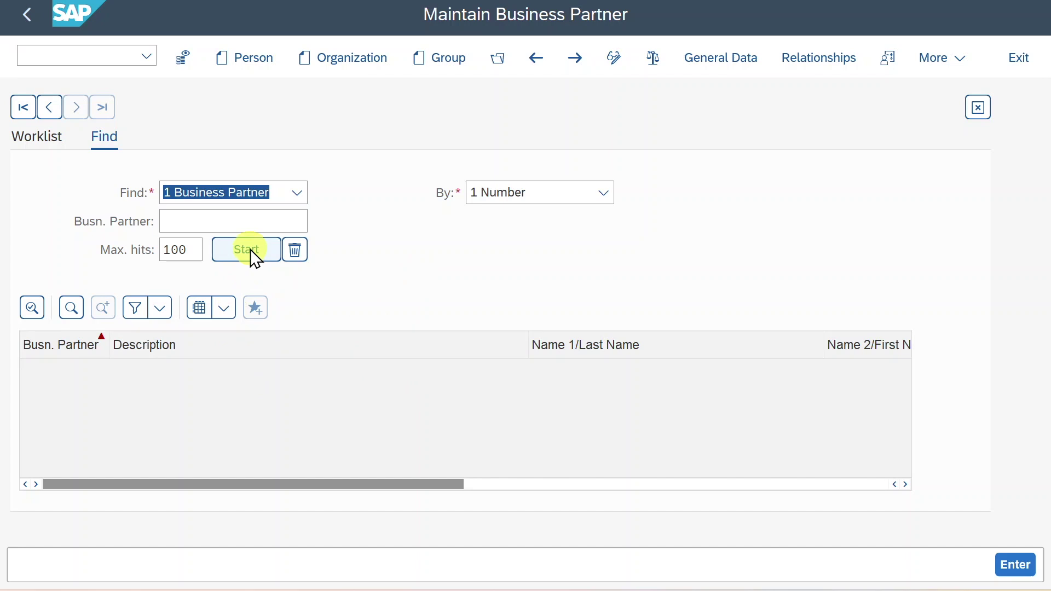
Open business partner 123 and enter industry 14 Wood in the Standard Industry System table.
click(251, 249)
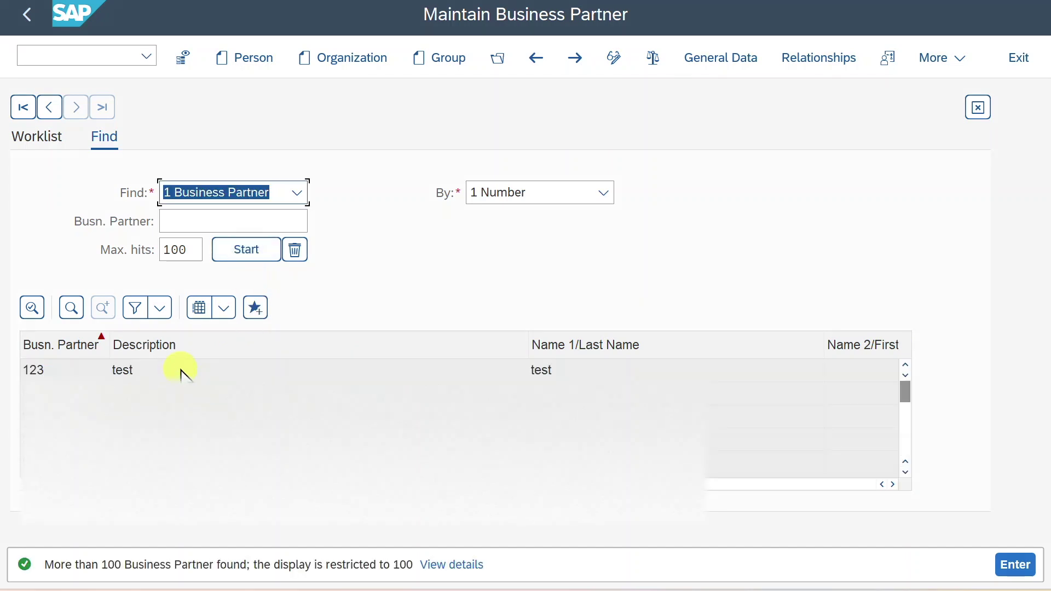
double_click(183, 370)
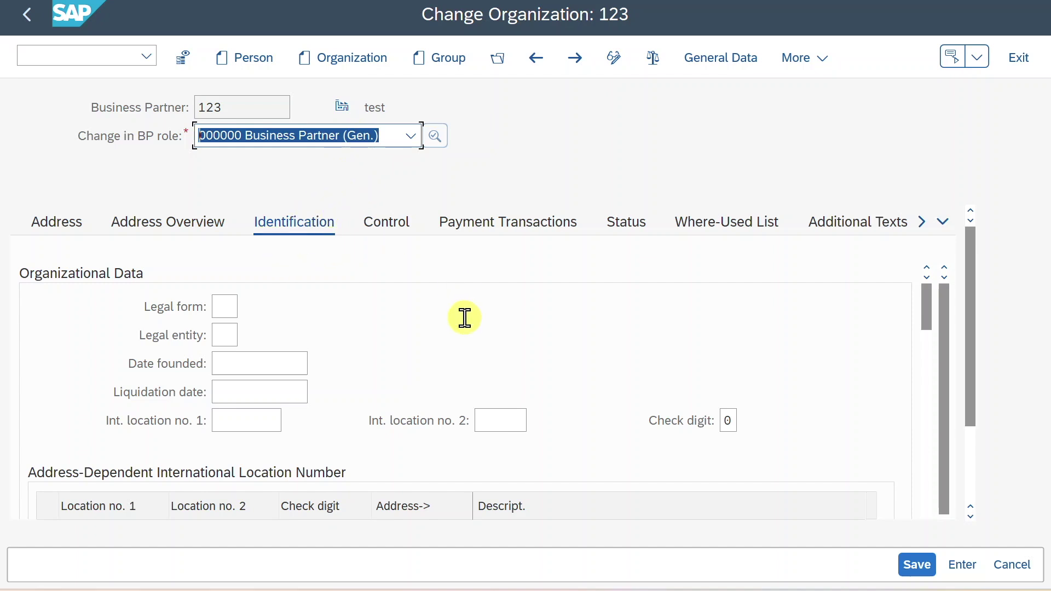
click(258, 364)
scroll(316, 362, down, 5)
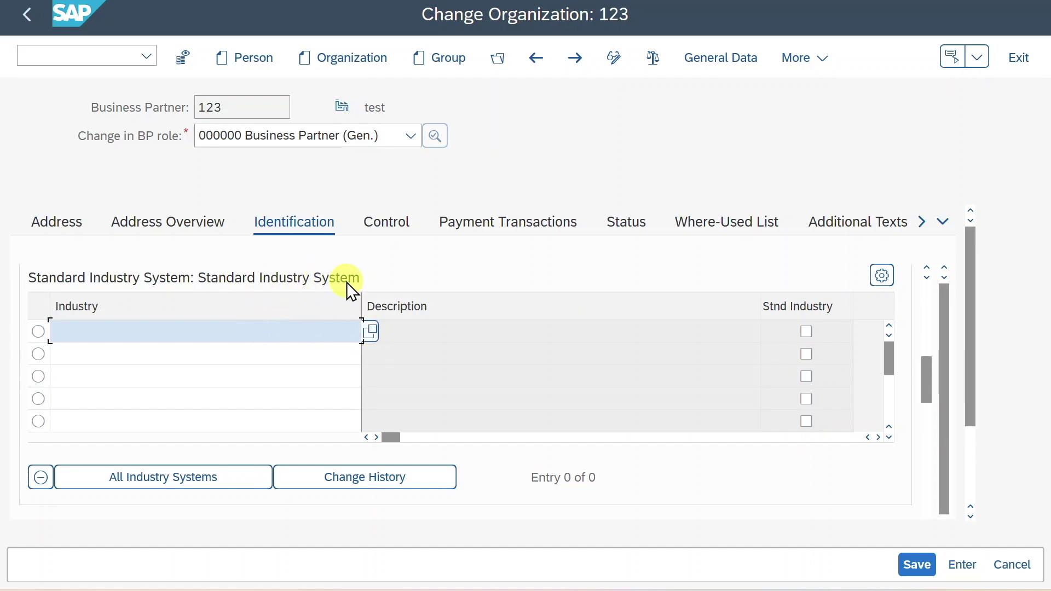
click(372, 332)
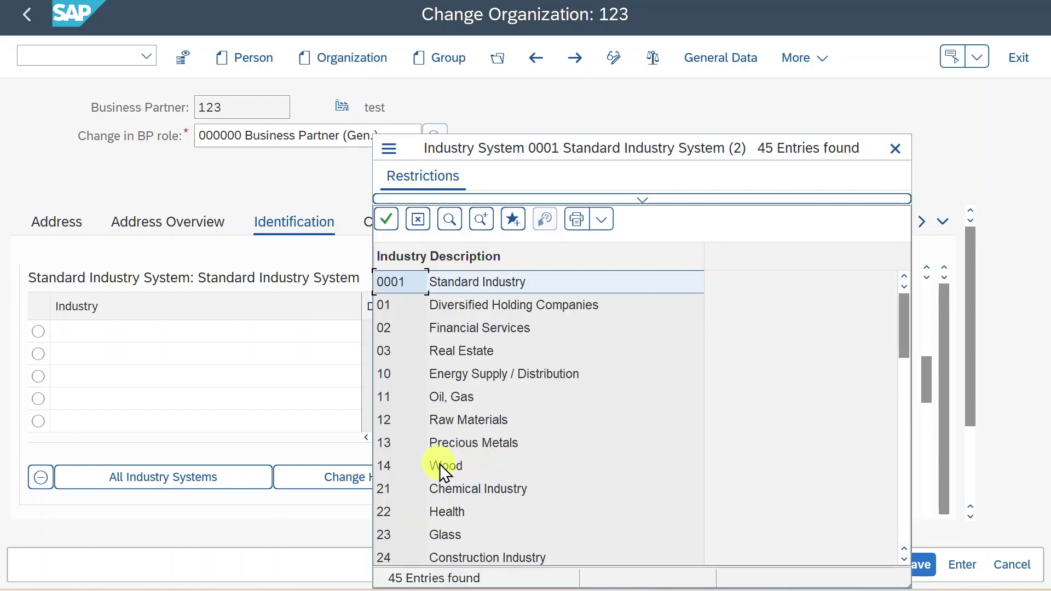
double_click(439, 464)
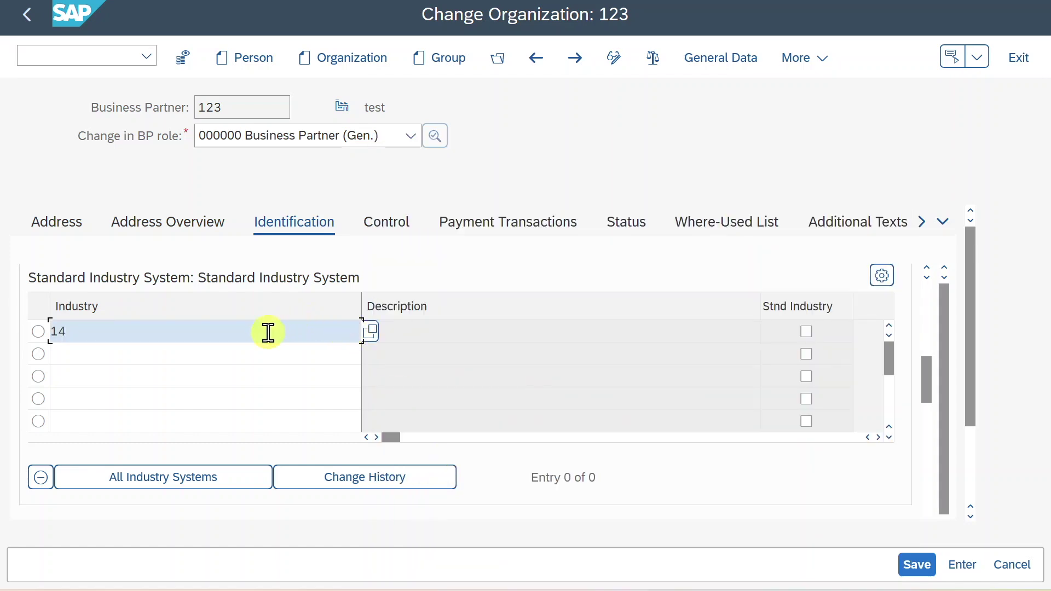
key(Return)
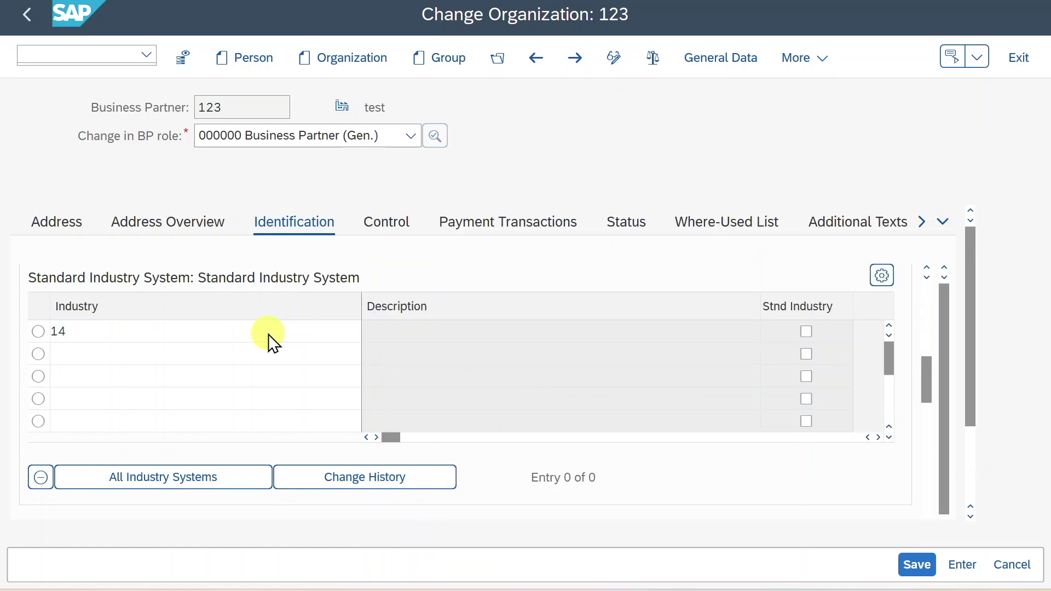
double_click(379, 331)
Tick the Stnd Industry checkbox on the 14 Wood row.
click(459, 322)
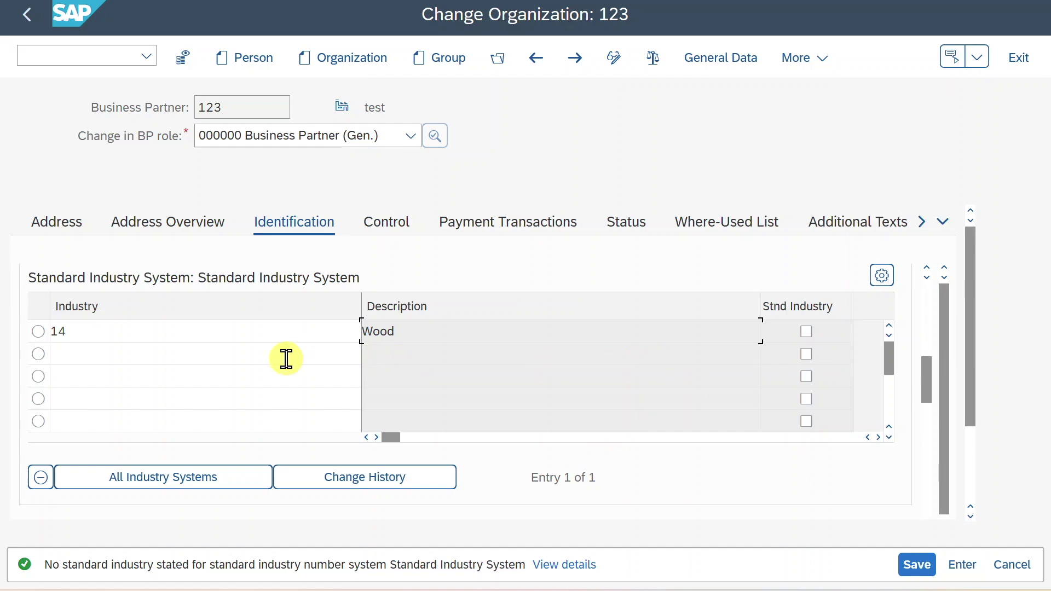
click(347, 332)
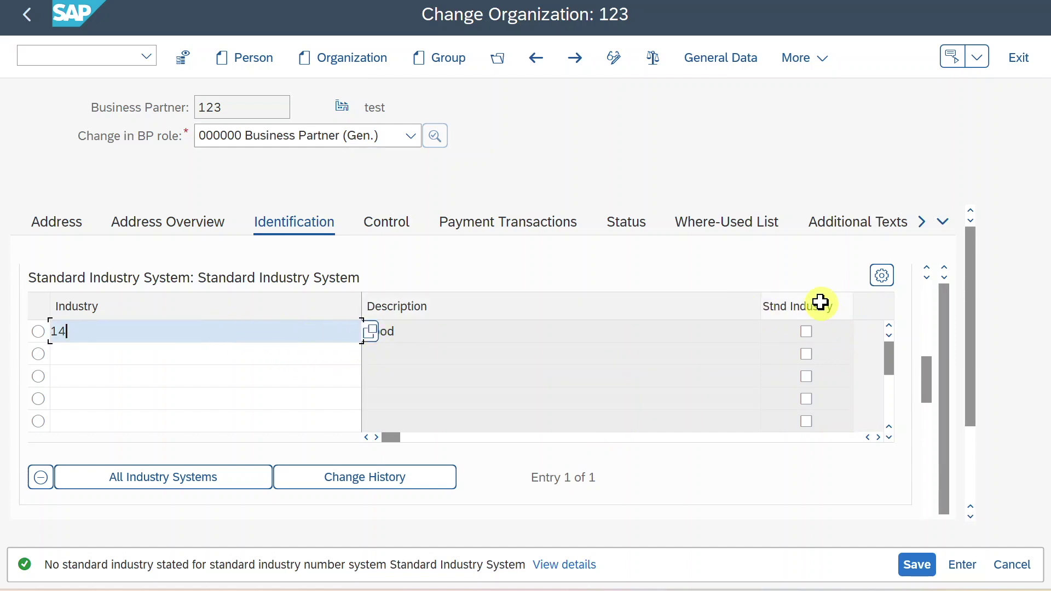
click(808, 331)
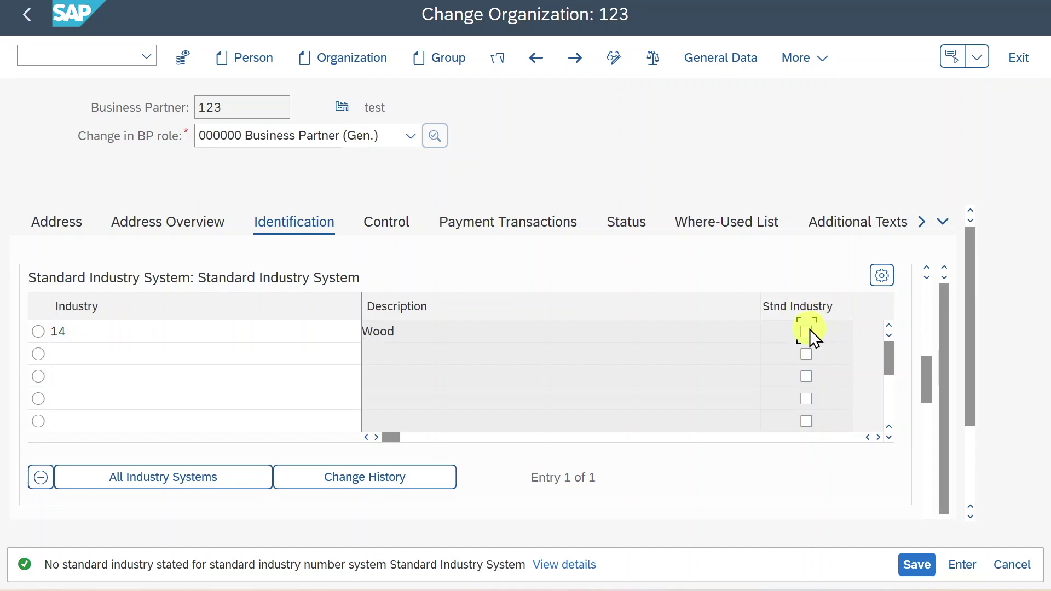
click(807, 331)
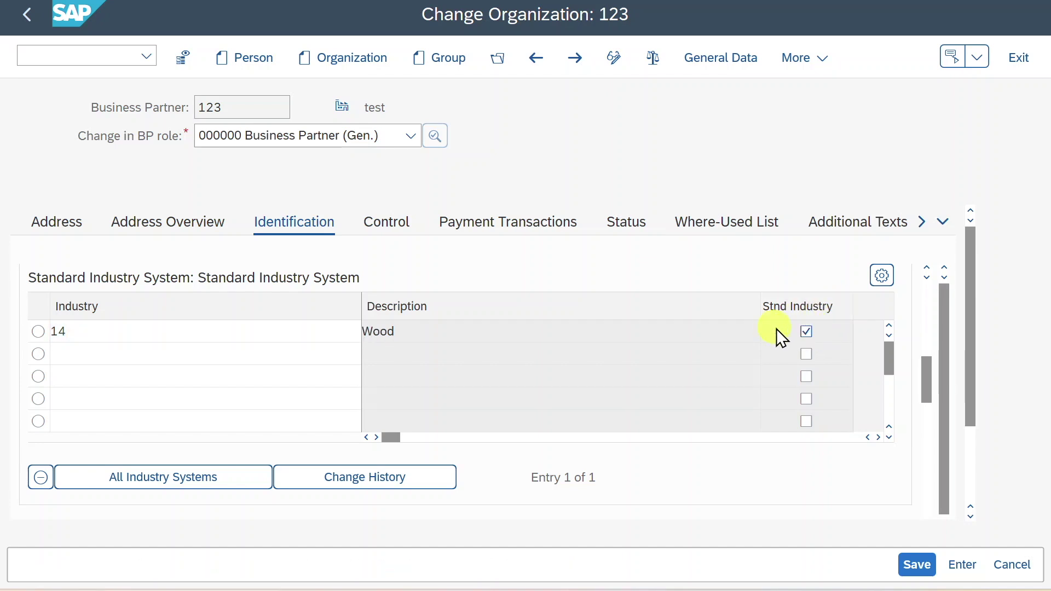